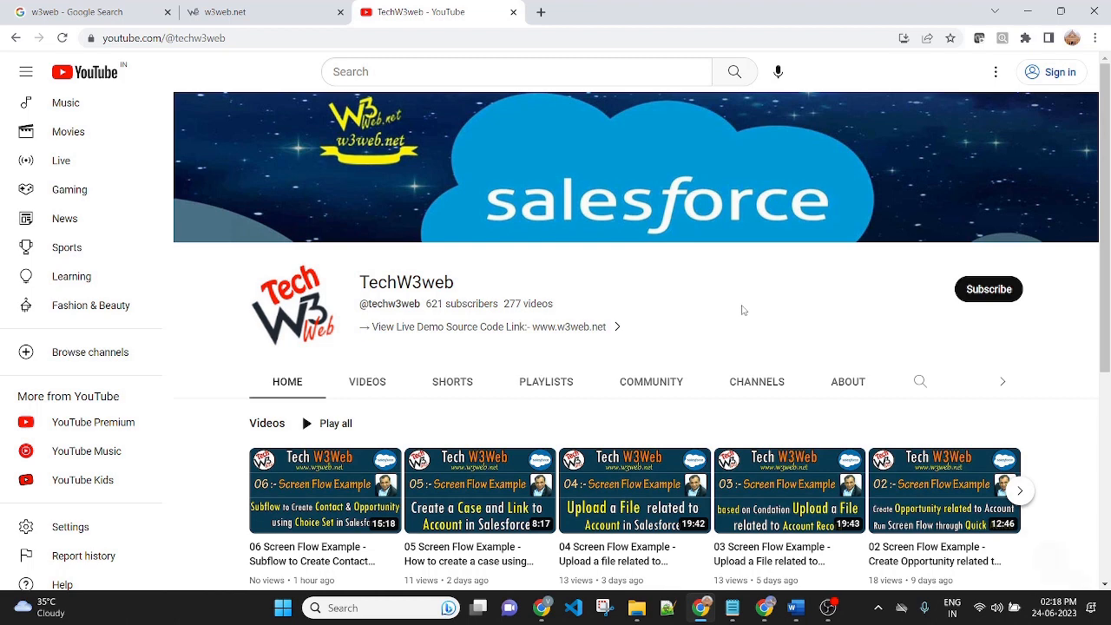
- Read the flow requirement in the Word document, switch to Salesforce in Chrome and open the techw3web lead's record
left_click(796, 608)
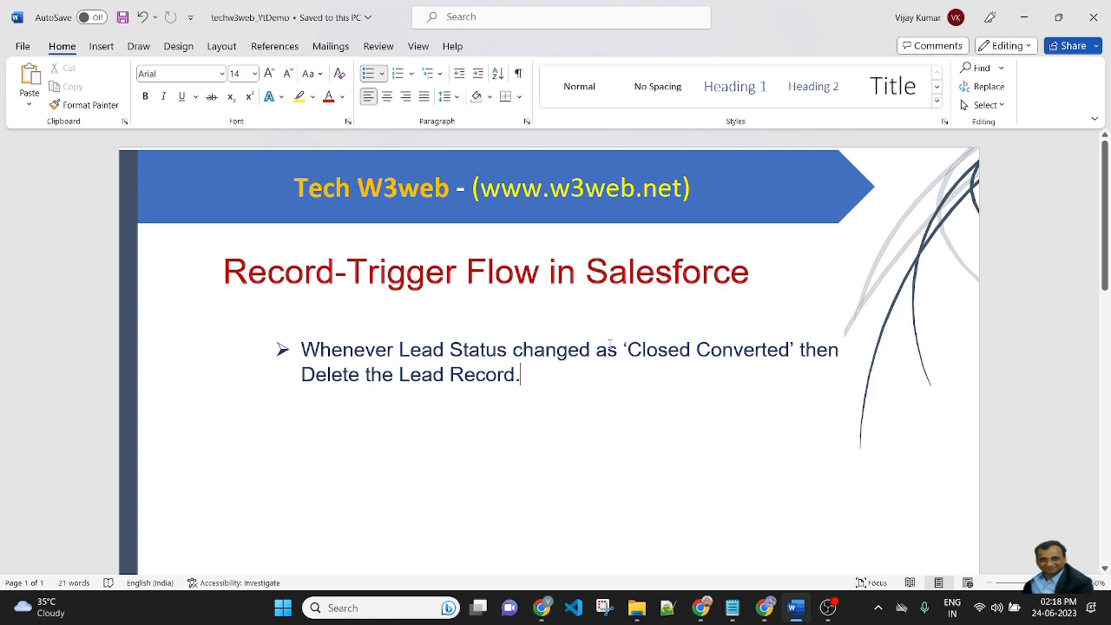
left_click(764, 607)
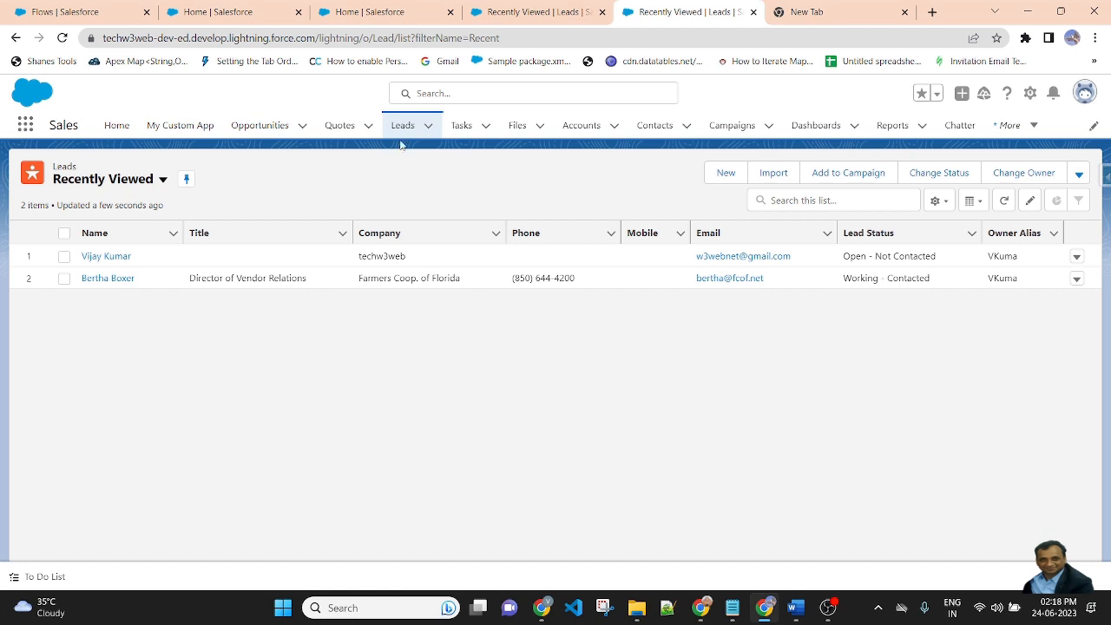
left_click(111, 266)
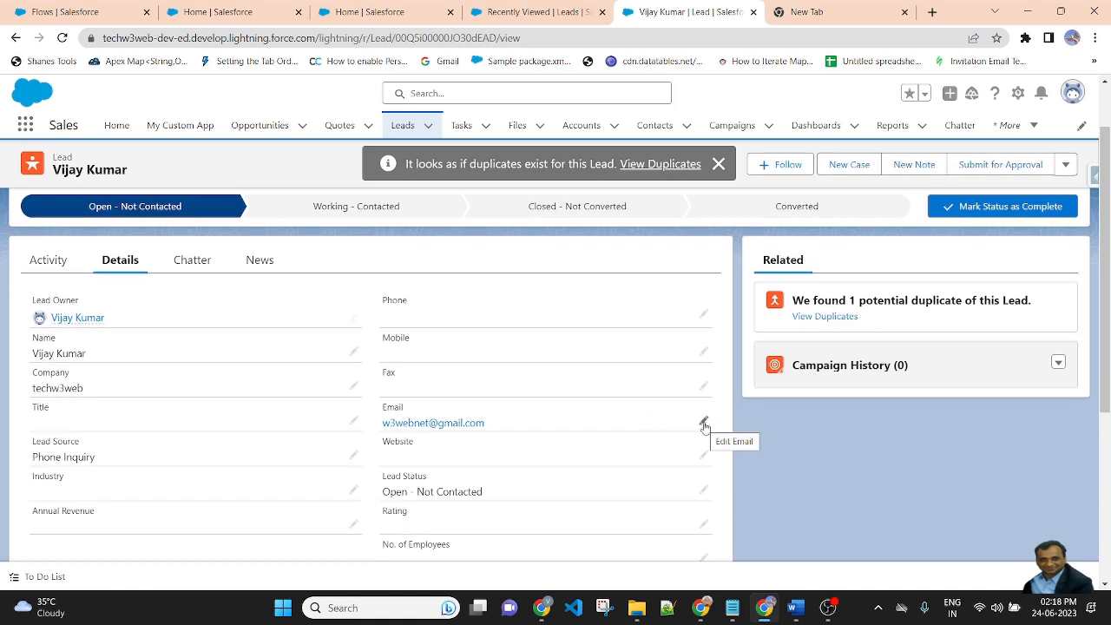
- Examine the available Lead Status values on the lead's details and return to the Leads list without saving the edit
scroll(568, 491, "down", 1)
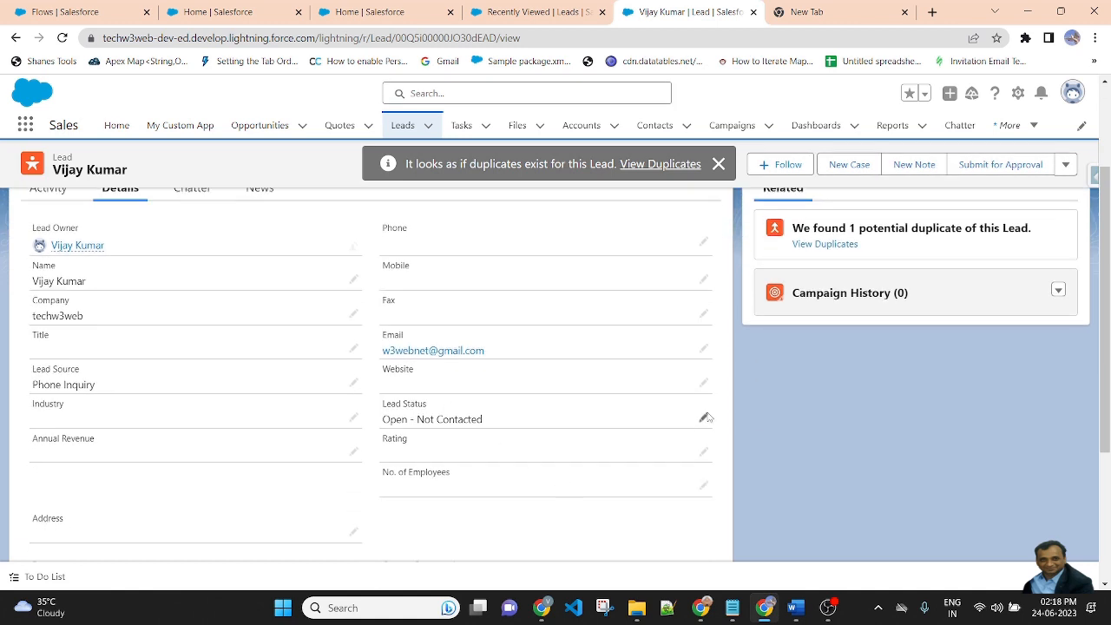
left_click(704, 423)
scroll(834, 405, "down", 2)
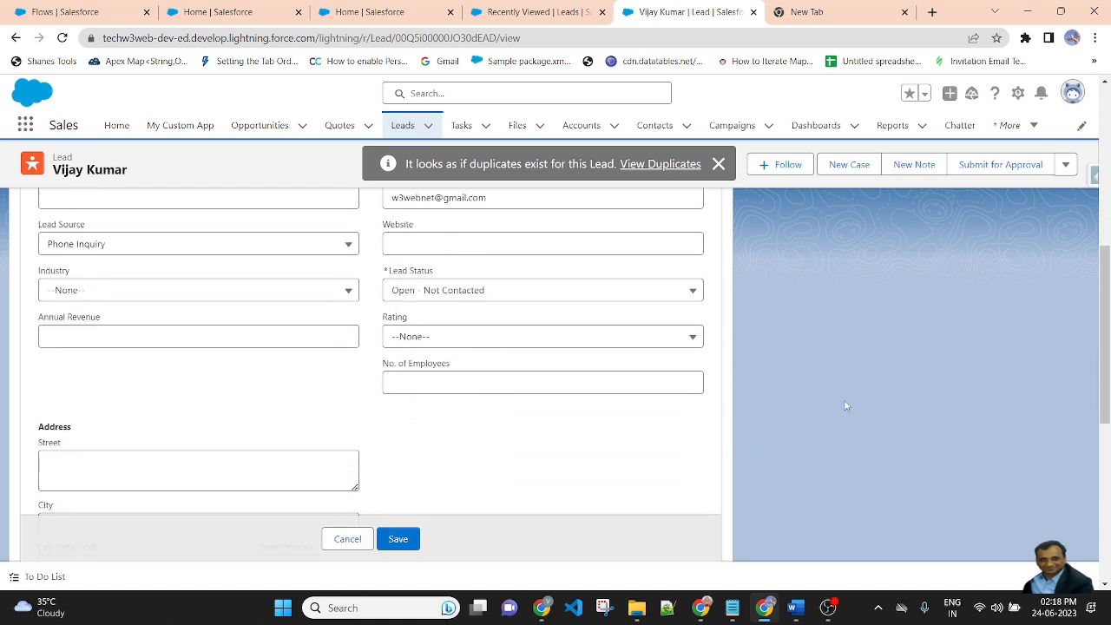
left_click(540, 297)
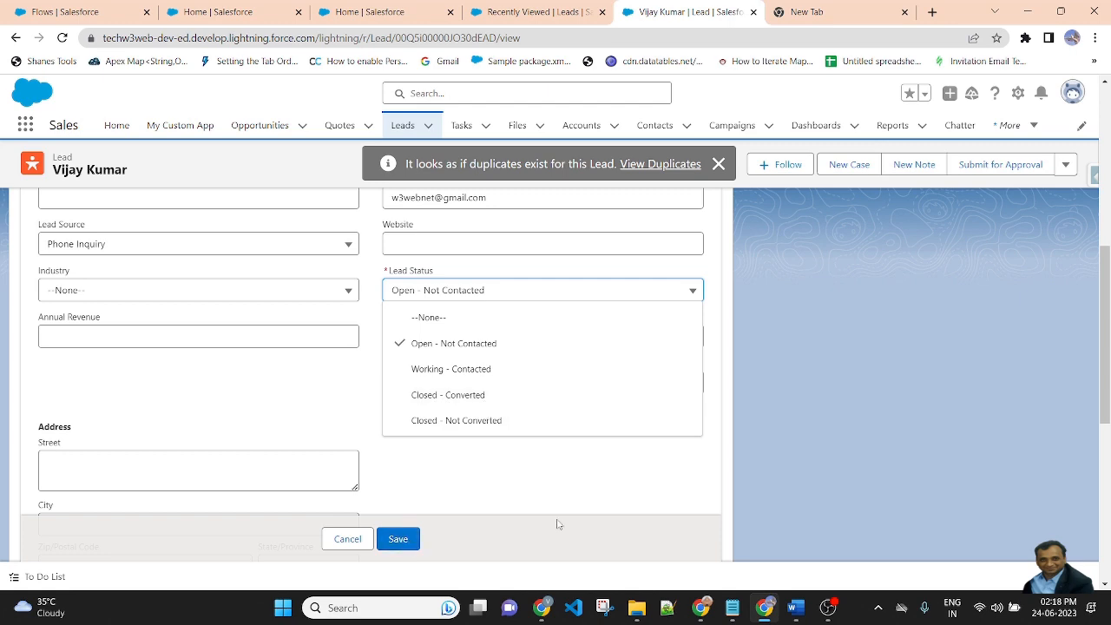
left_click(839, 436)
scroll(480, 423, "up", 10)
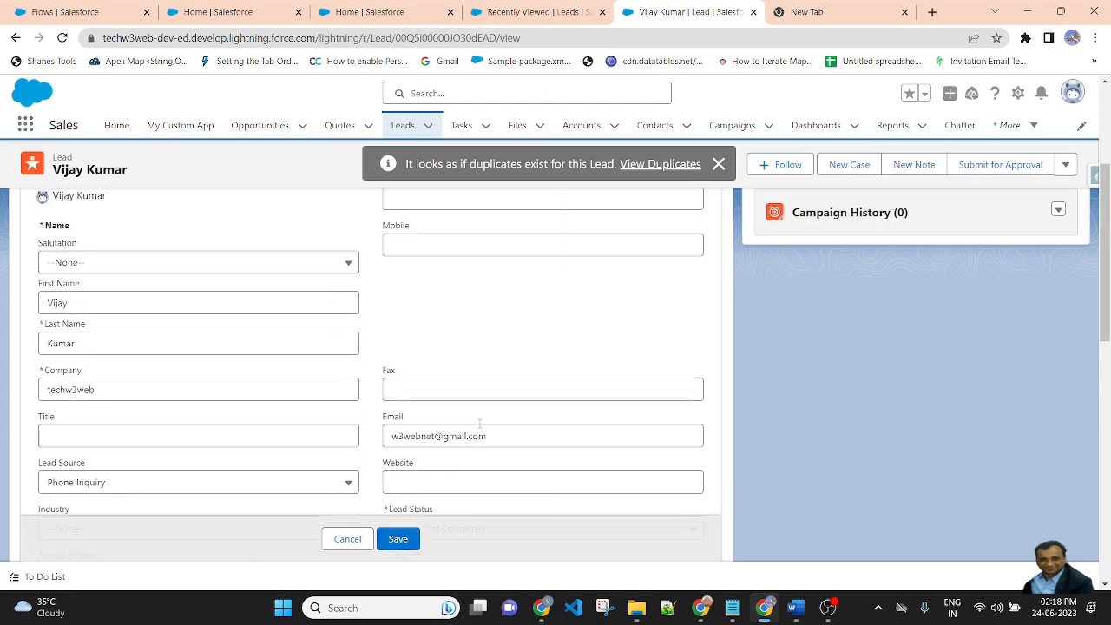
left_click(719, 164)
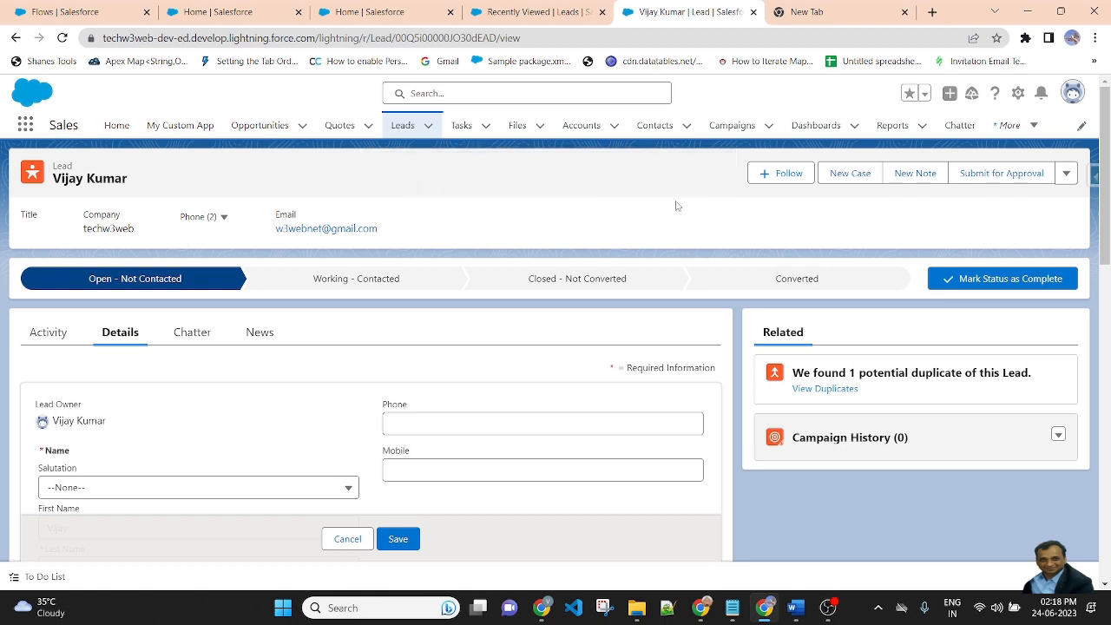
left_click(403, 127)
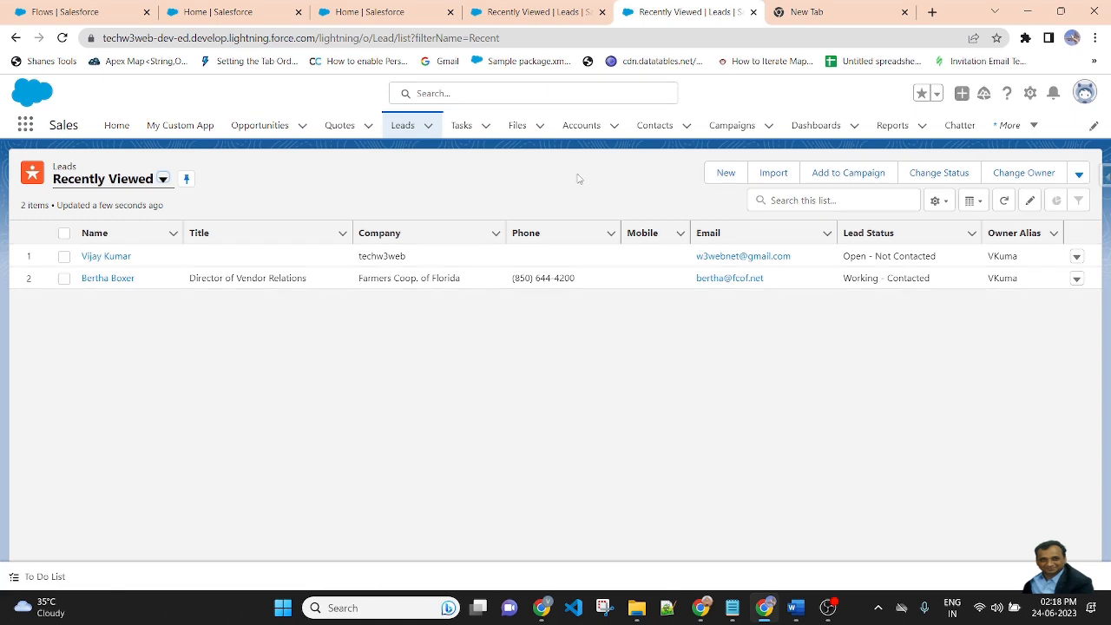
- Create a new Record-Triggered Flow from the Flows setup page
left_click(118, 8)
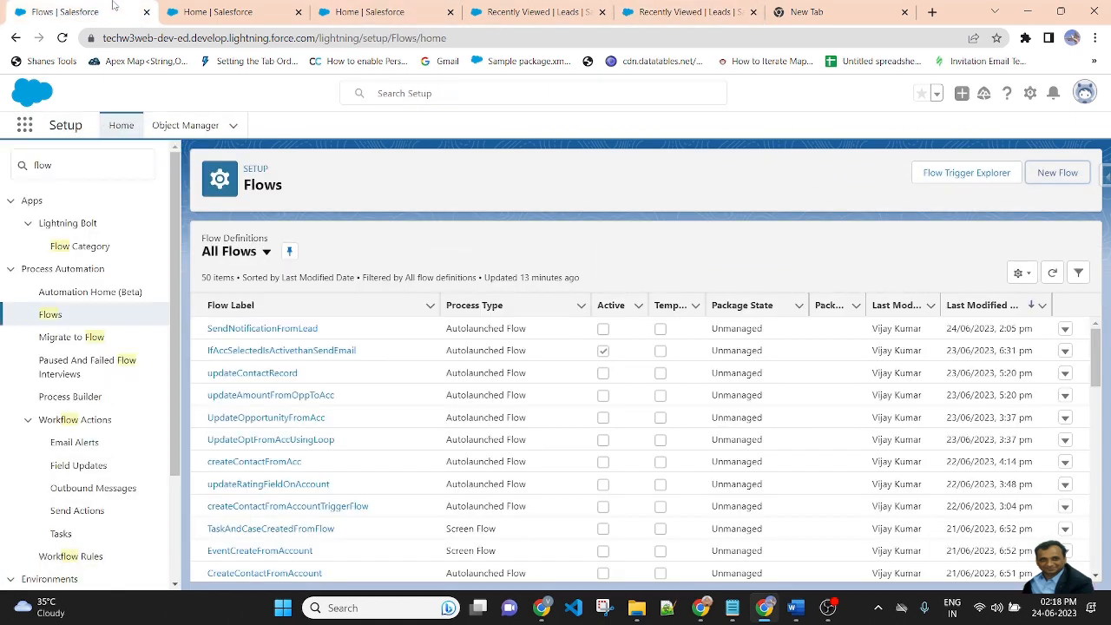
left_click(1059, 173)
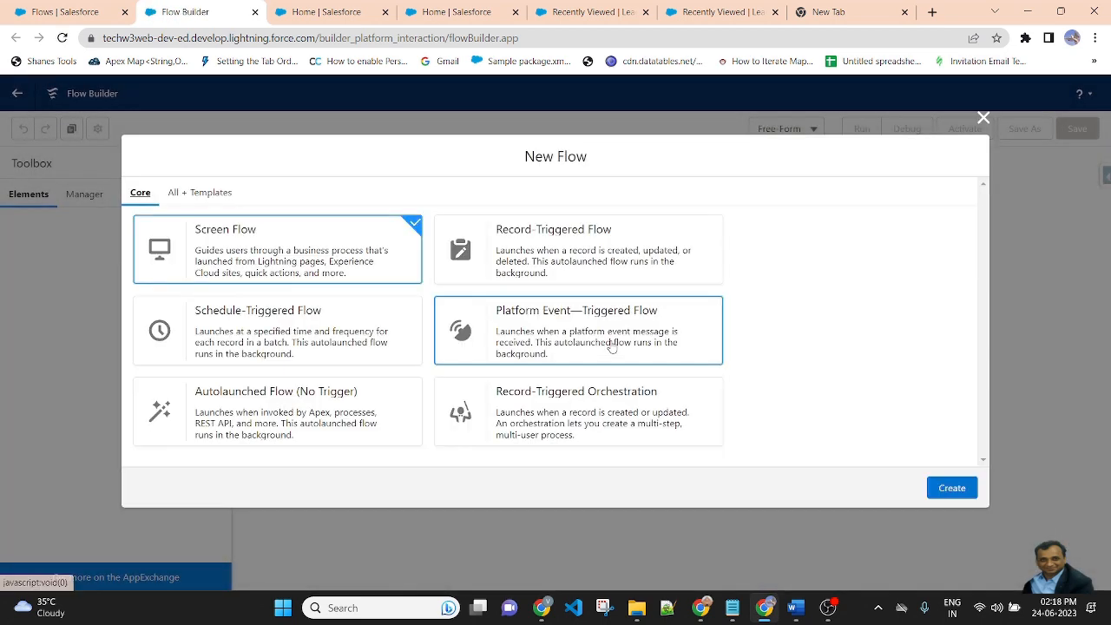
left_click(571, 252)
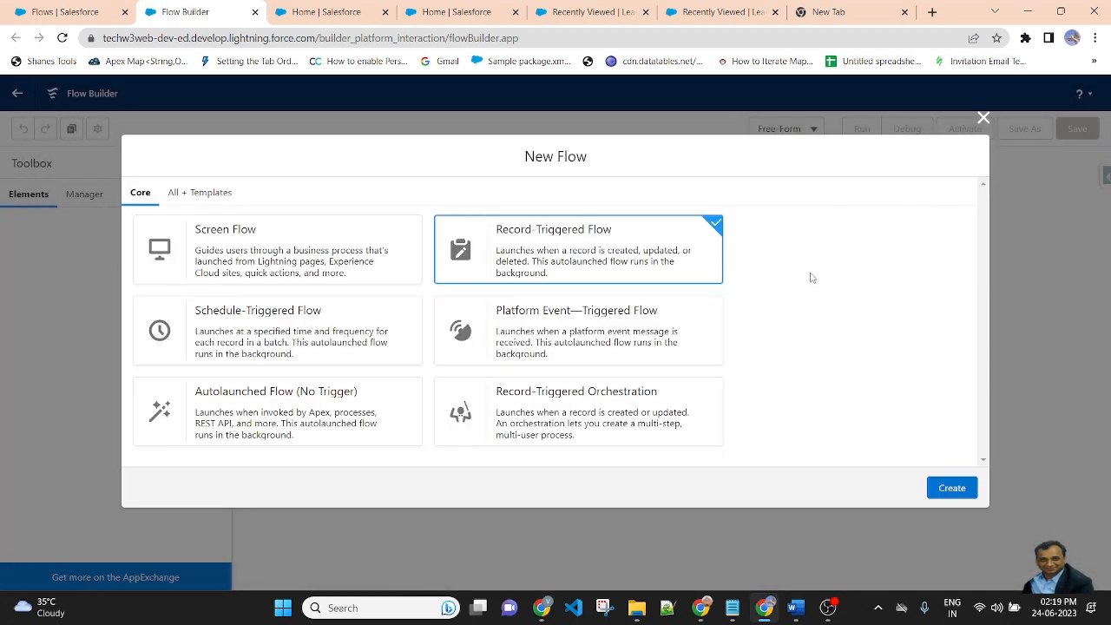
left_click(952, 488)
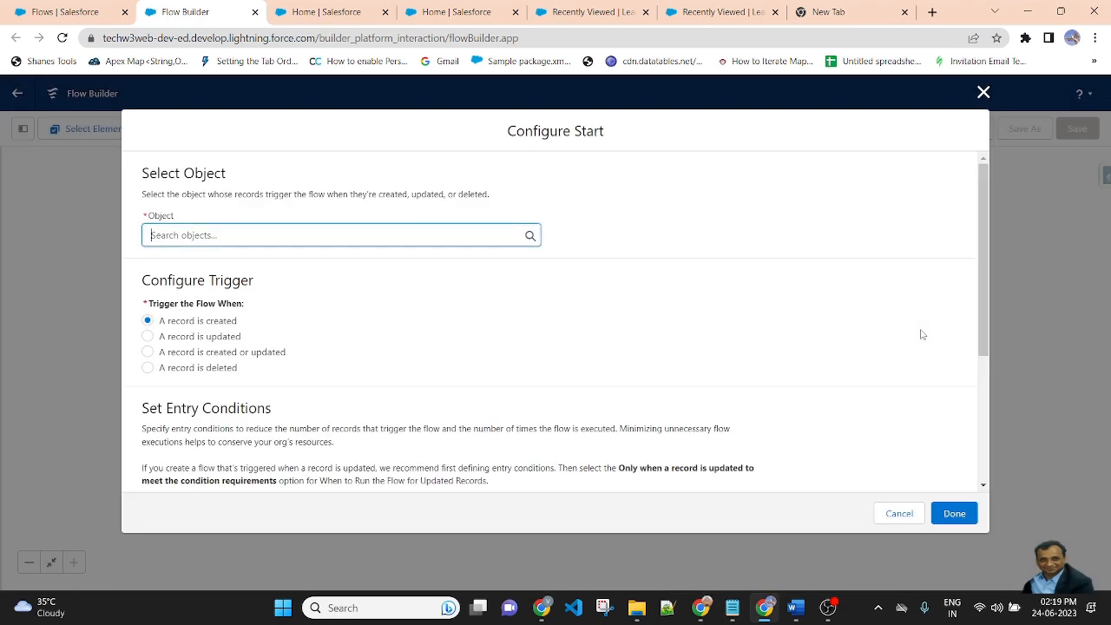
- Set the flow's object to Lead and trigger it when a record is updated
left_click(213, 234)
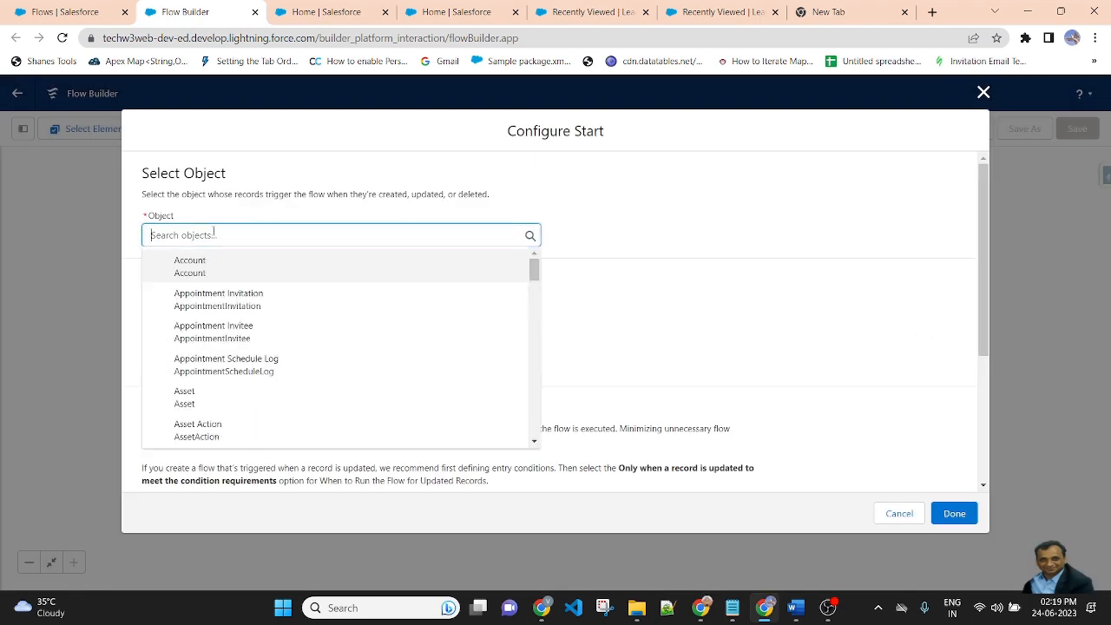
type("le")
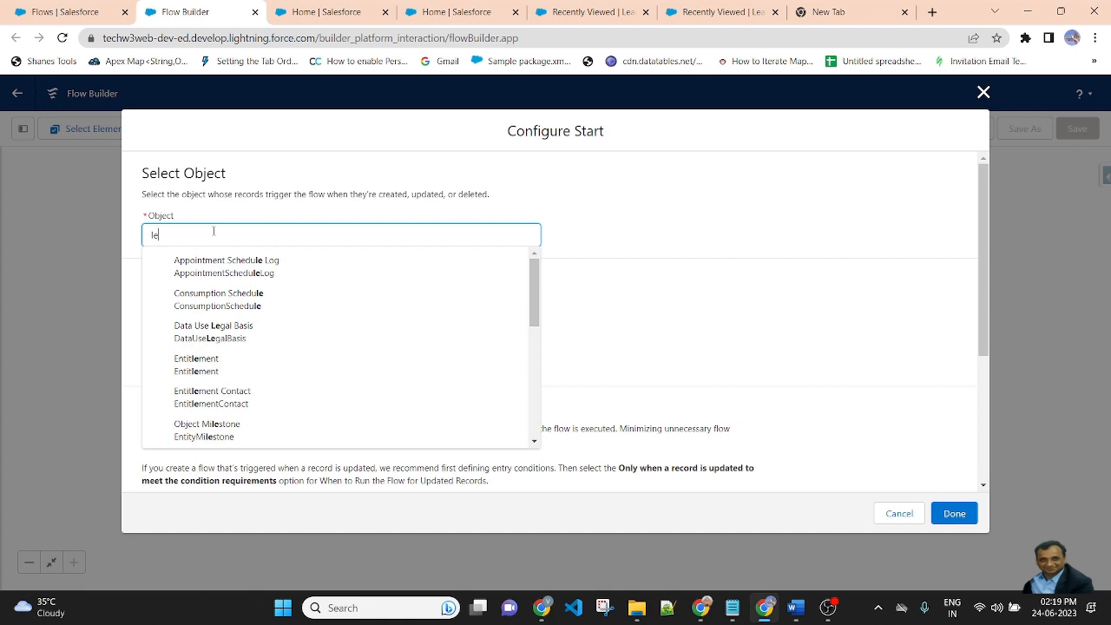
type("ad")
left_click(227, 273)
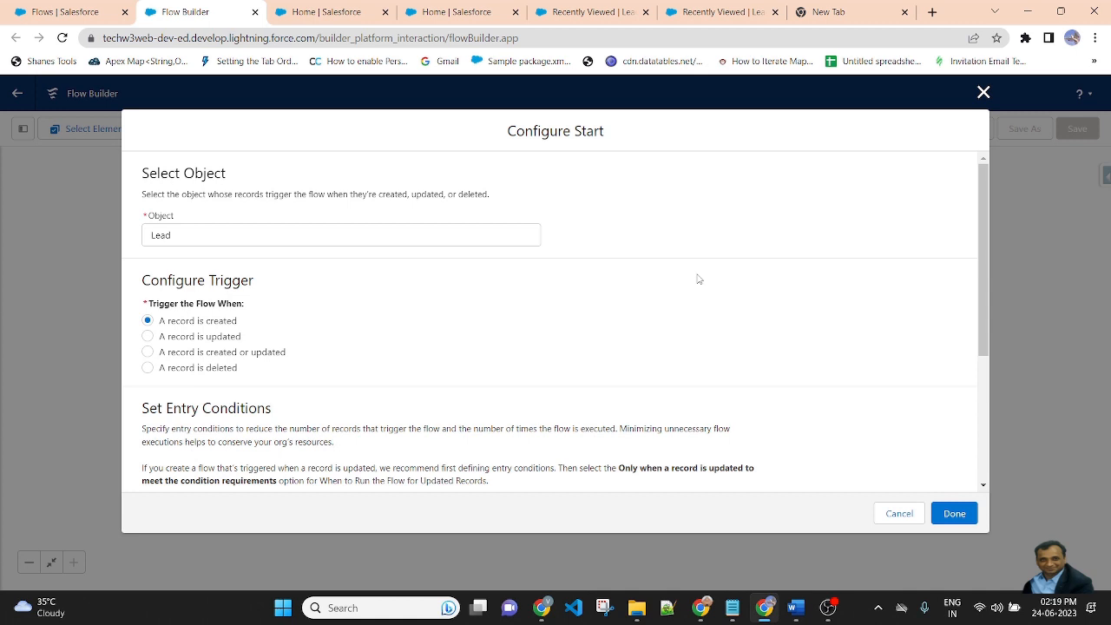
left_click(177, 343)
- Require all entry conditions to be met (AND), with Status Equals Closed - Converted, and apply the start configuration
scroll(482, 326, "down", 2)
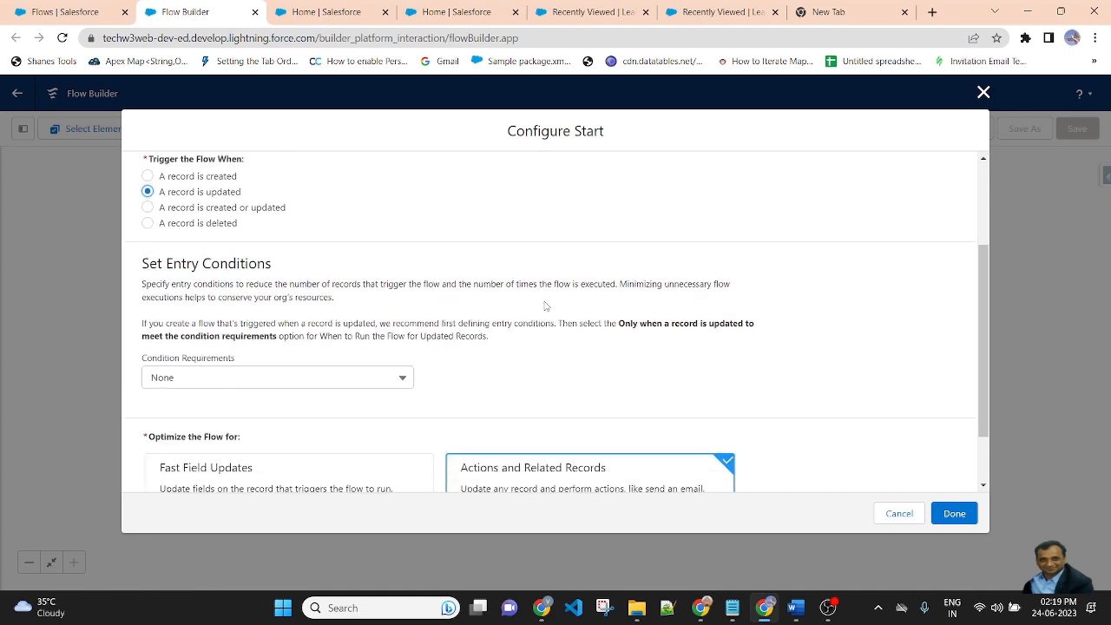
left_click(389, 381)
left_click(196, 442)
scroll(342, 348, "down", 1)
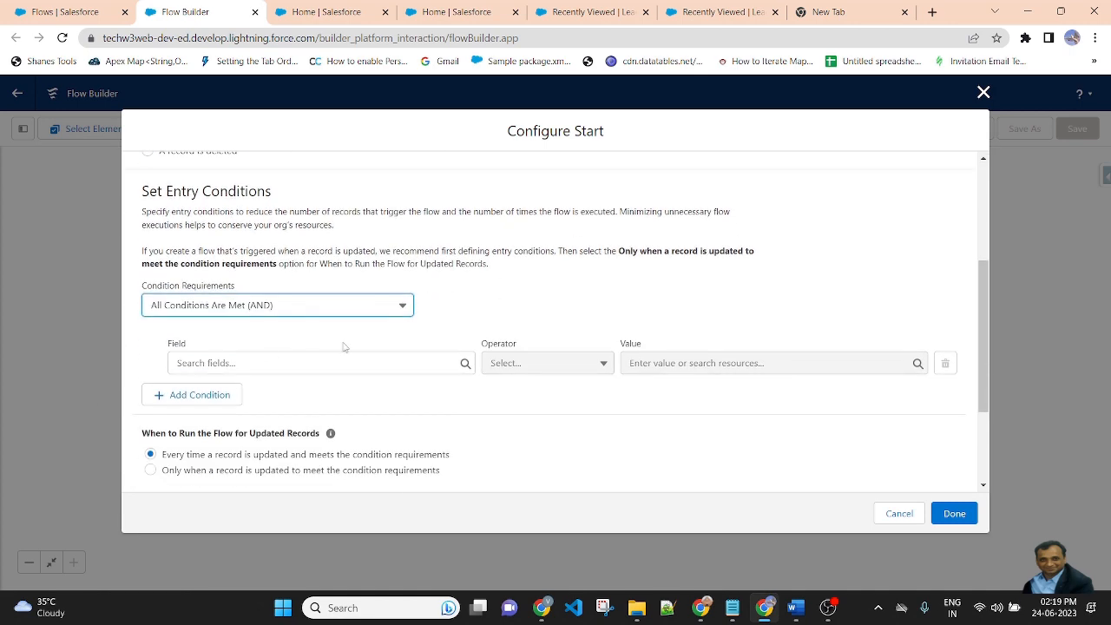
left_click(255, 362)
type("sta")
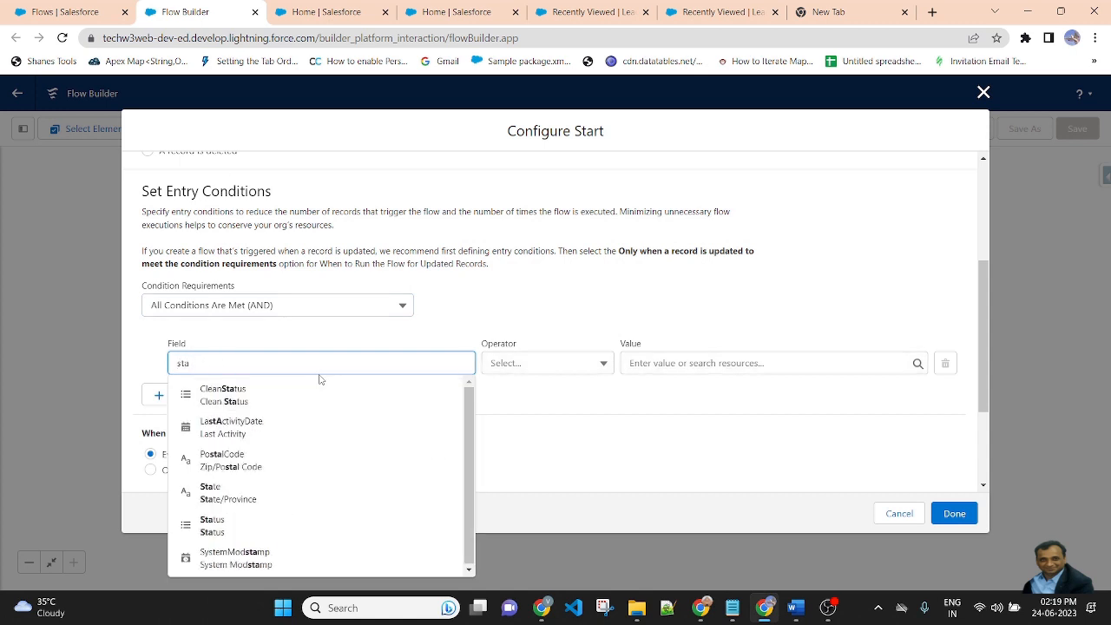
left_click(276, 525)
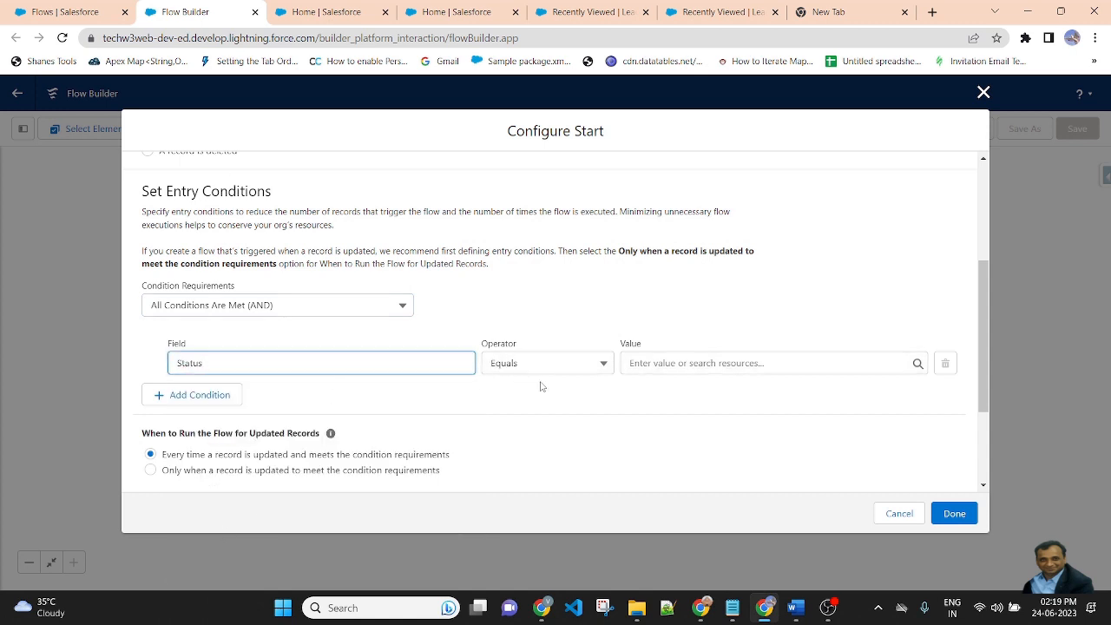
left_click(749, 353)
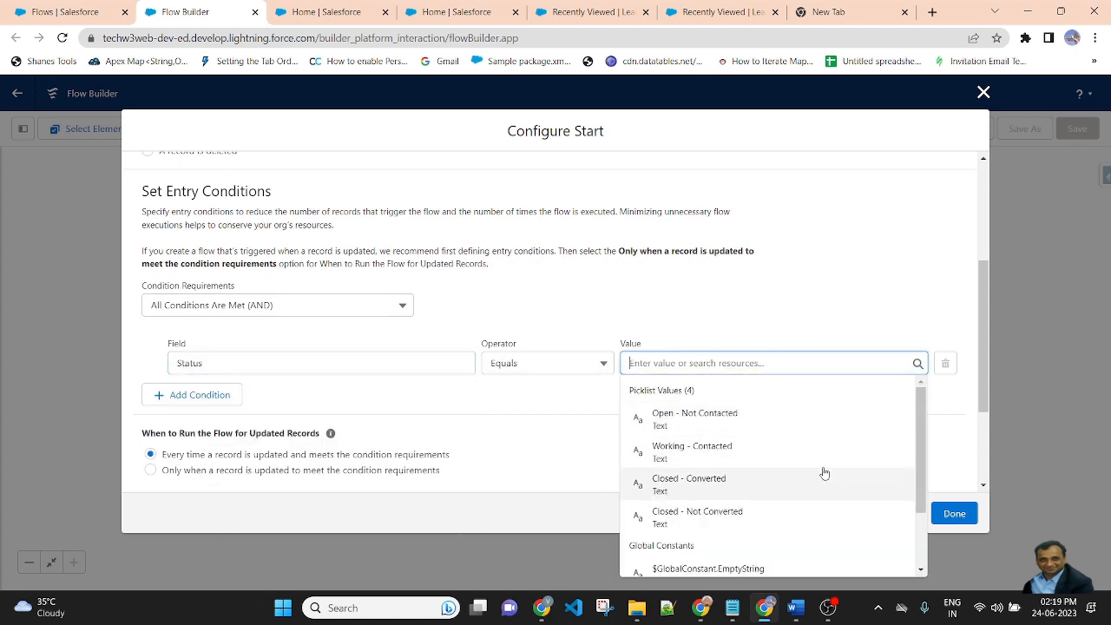
left_click(686, 485)
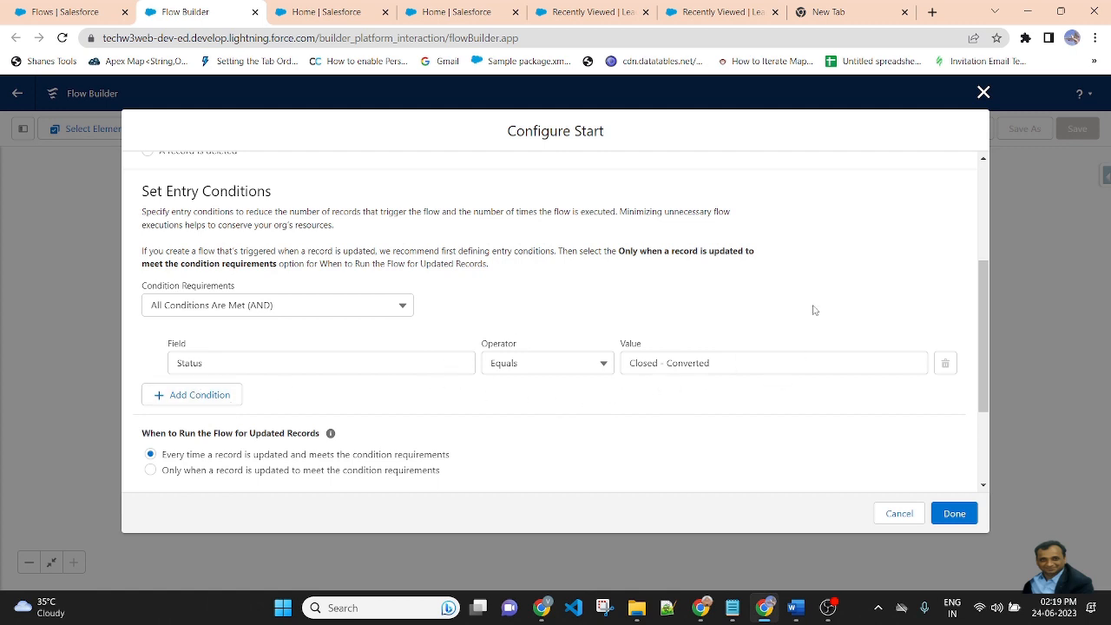
left_click(955, 514)
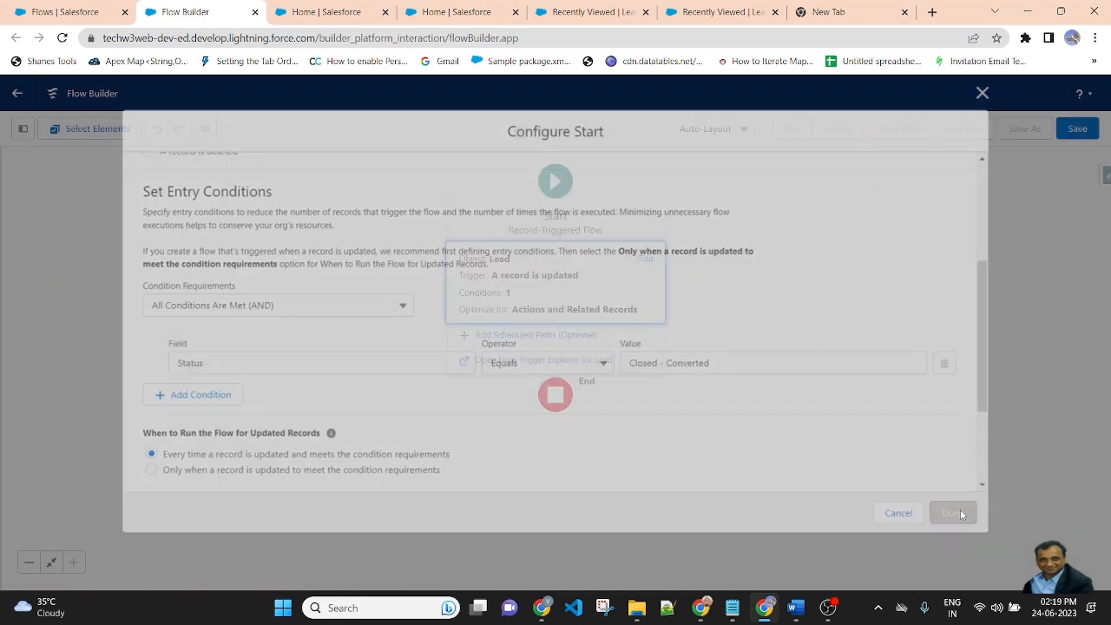
- Switch the flow canvas to Free-Form layout and add a Delete Records element labelled DeleteLeadRec
left_click(745, 129)
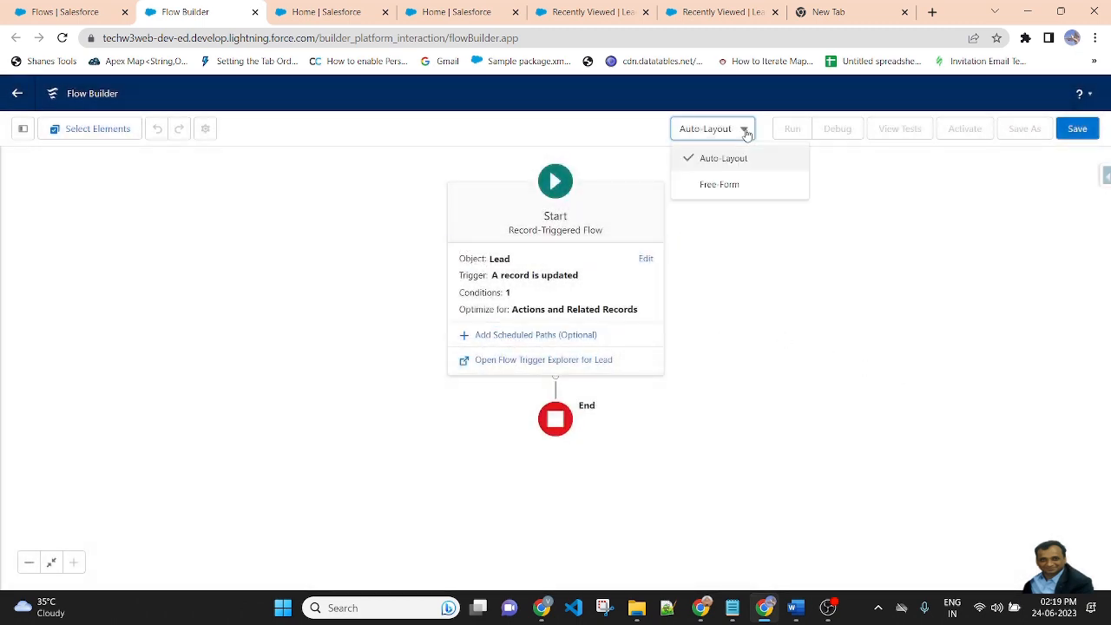
left_click(728, 185)
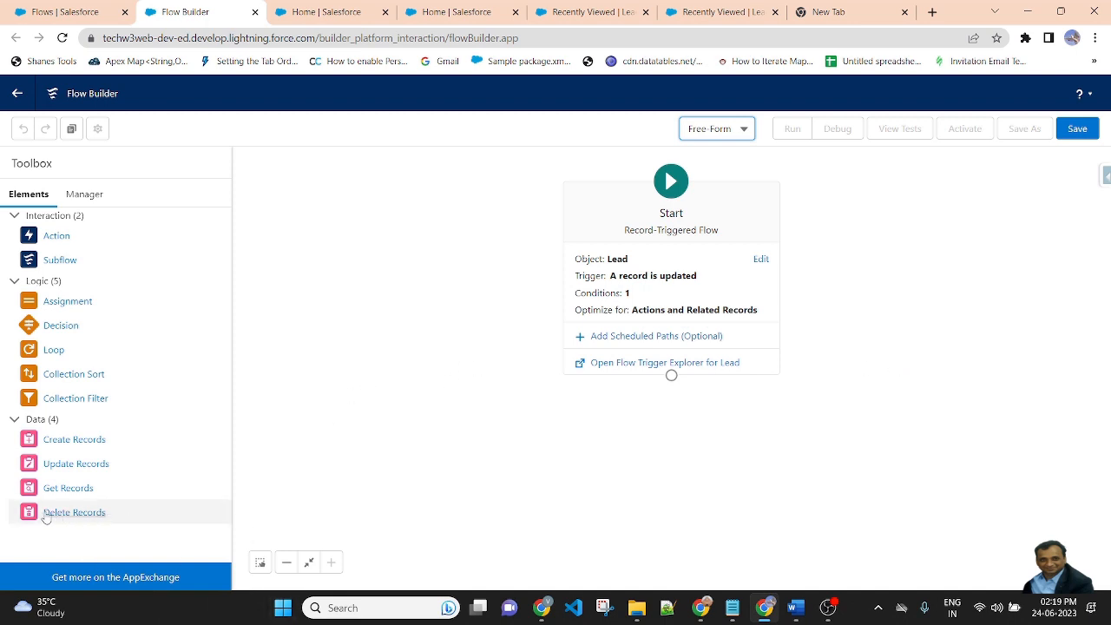
left_click_drag(63, 517, 790, 420)
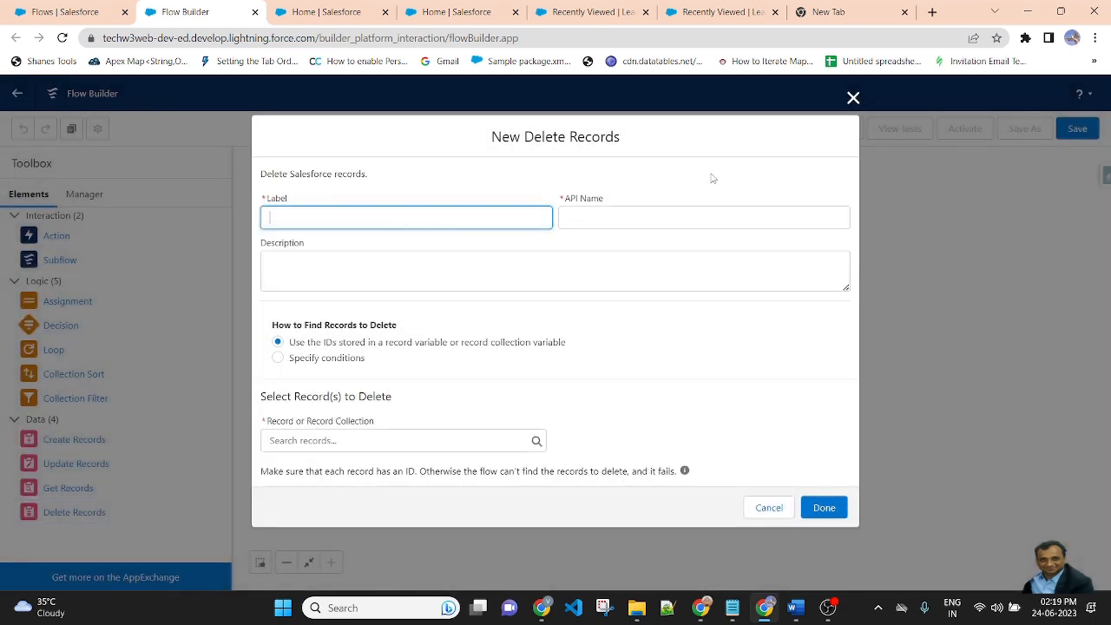
type("DeleteLeadRec")
left_click(443, 182)
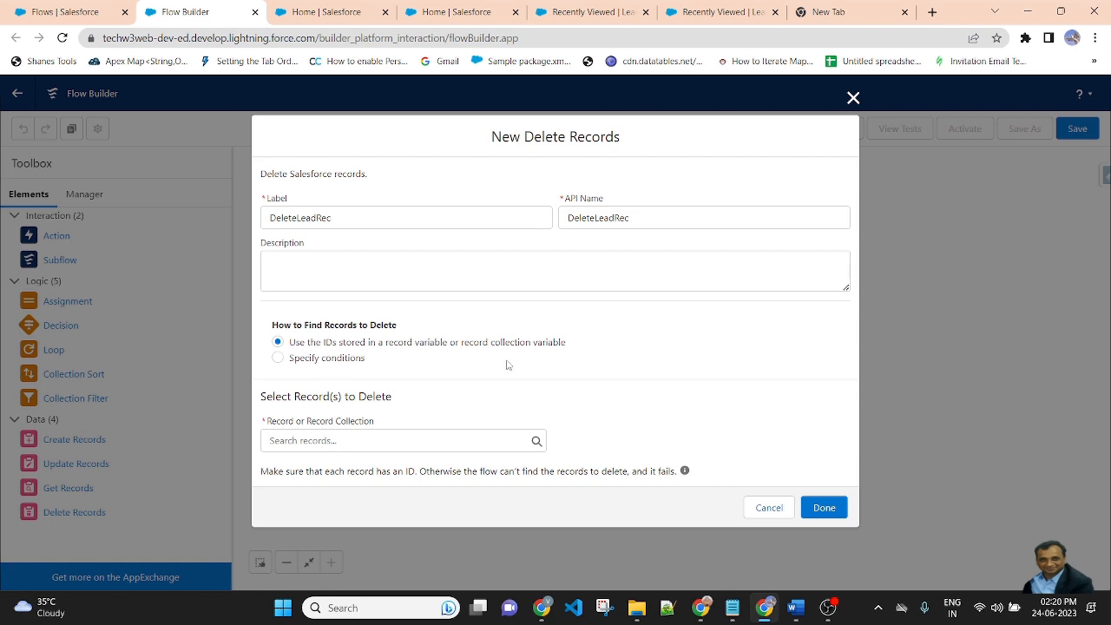
- Find the records to delete by specified conditions and set the object type to Lead
left_click(294, 361)
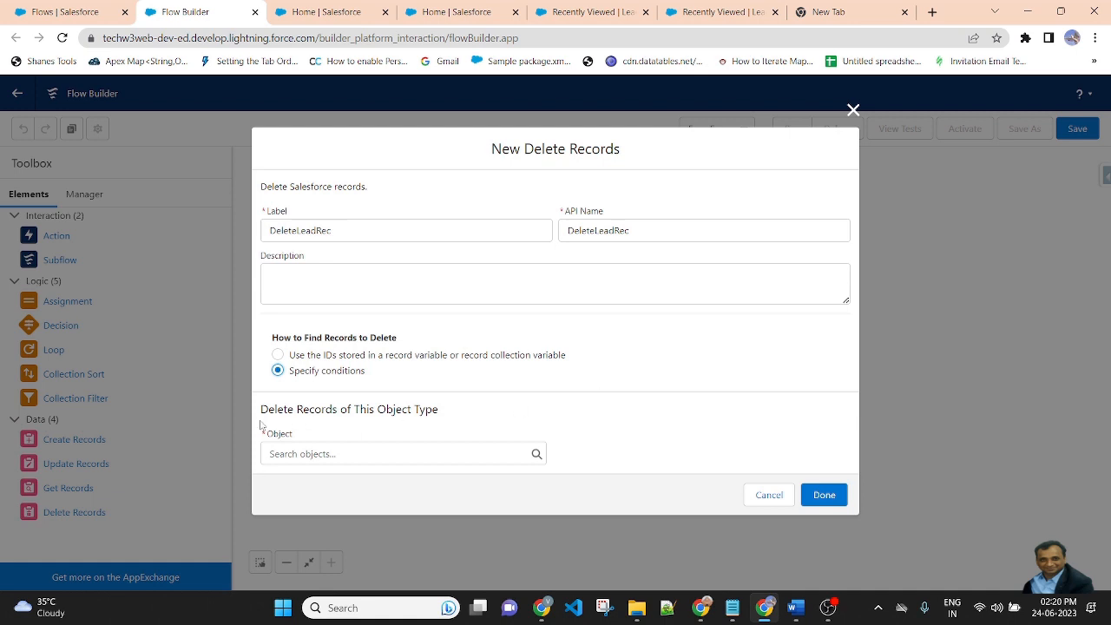
left_click(393, 454)
type("l")
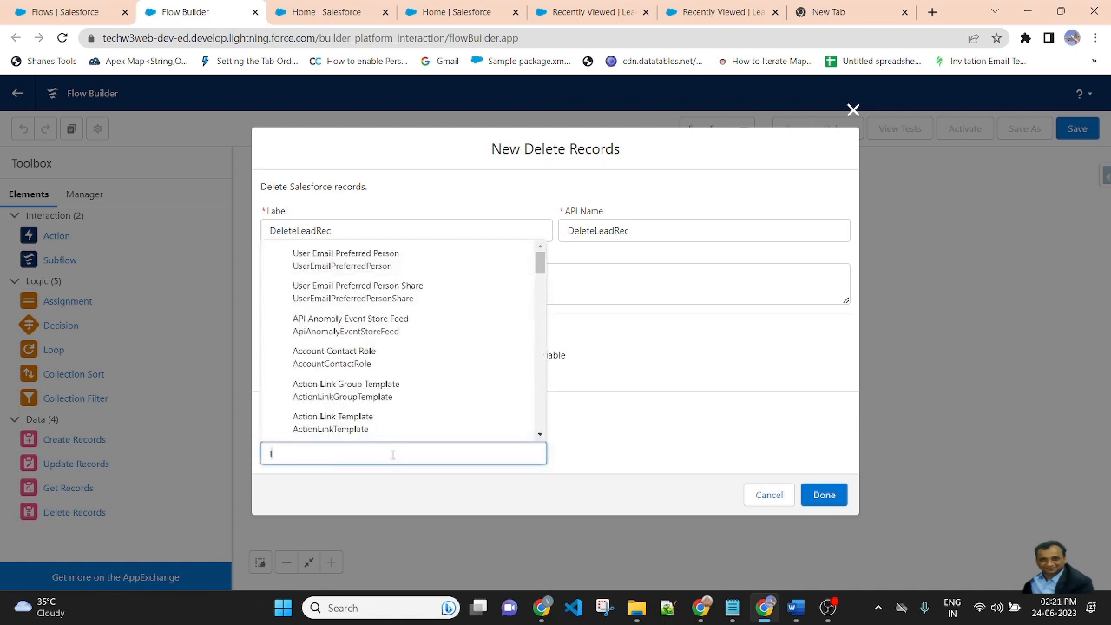
type("ead")
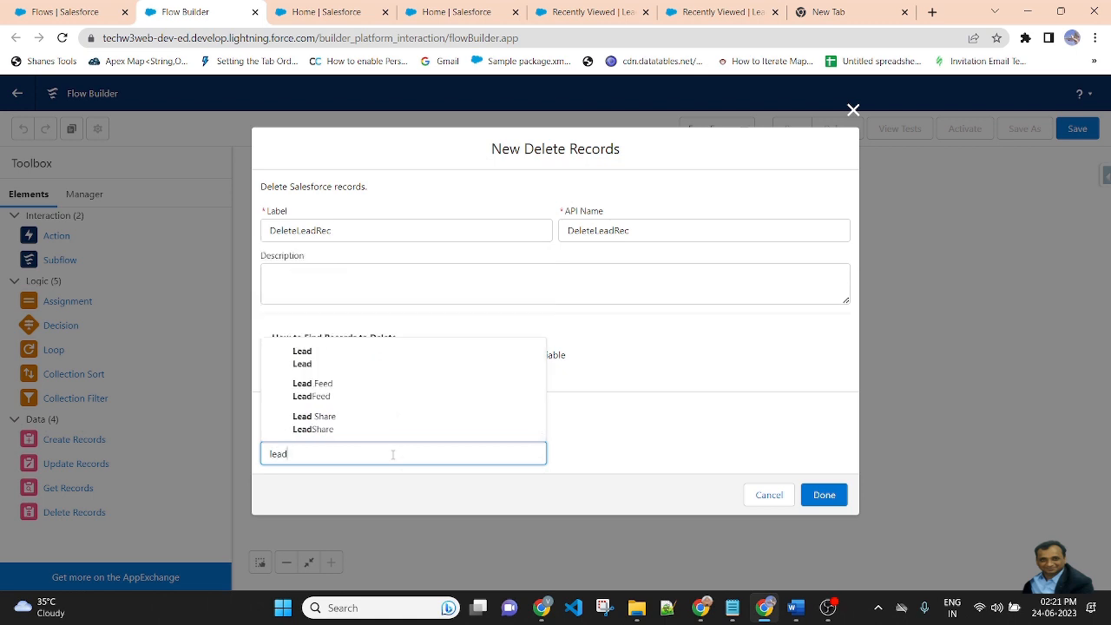
left_click(349, 363)
- Filter the Lead records to delete by Id Equals $Record > Lead ID, finish the element, and connect Start to it
scroll(627, 356, "down", 2)
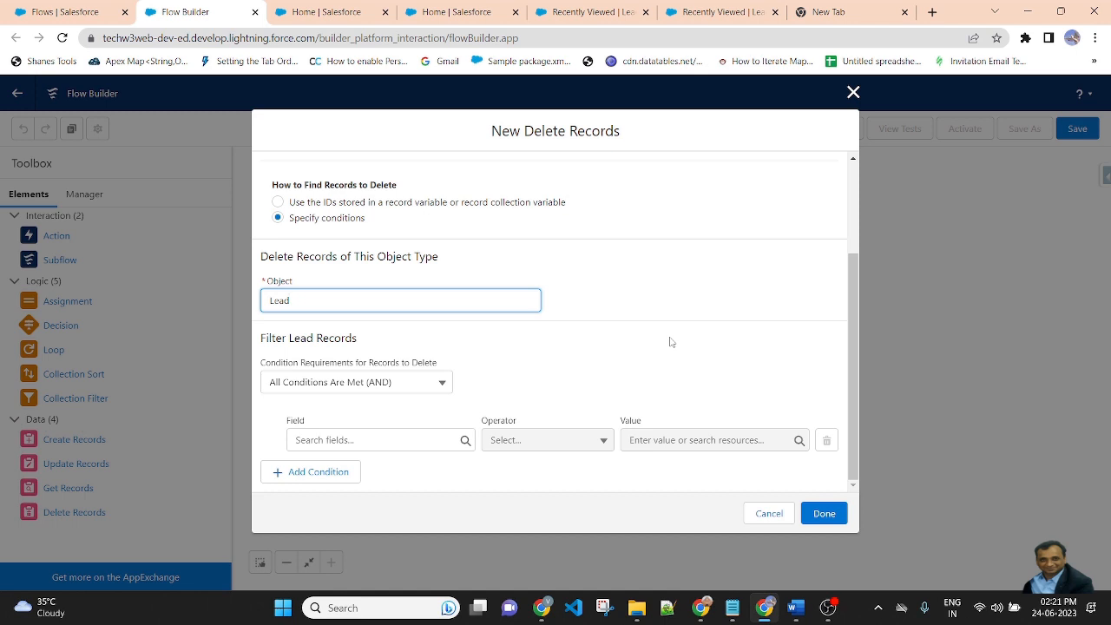
left_click(374, 441)
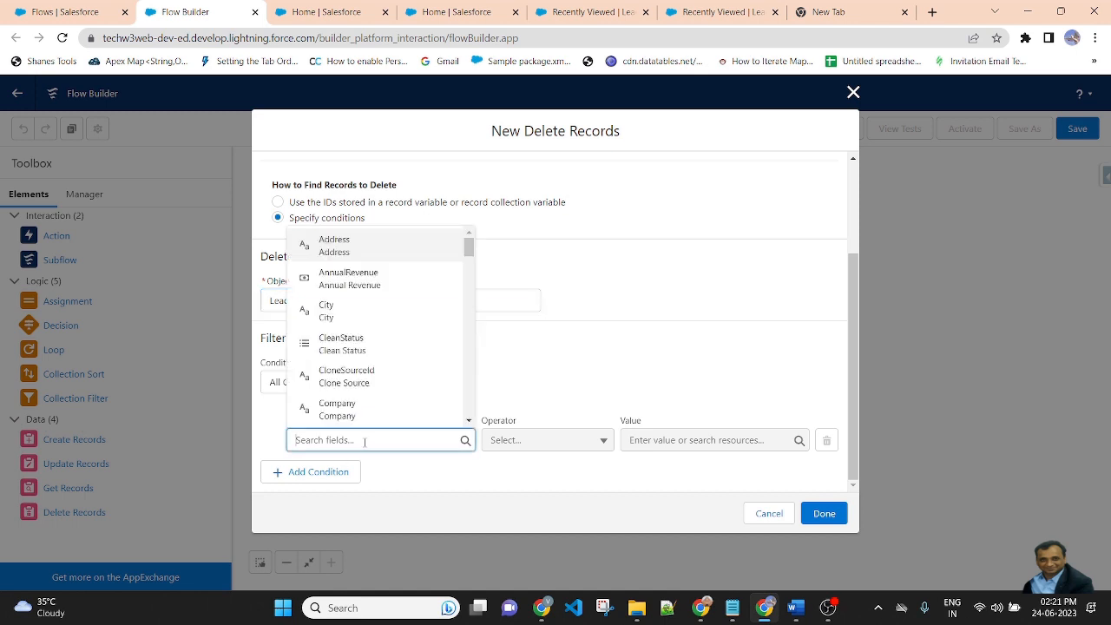
type("lead")
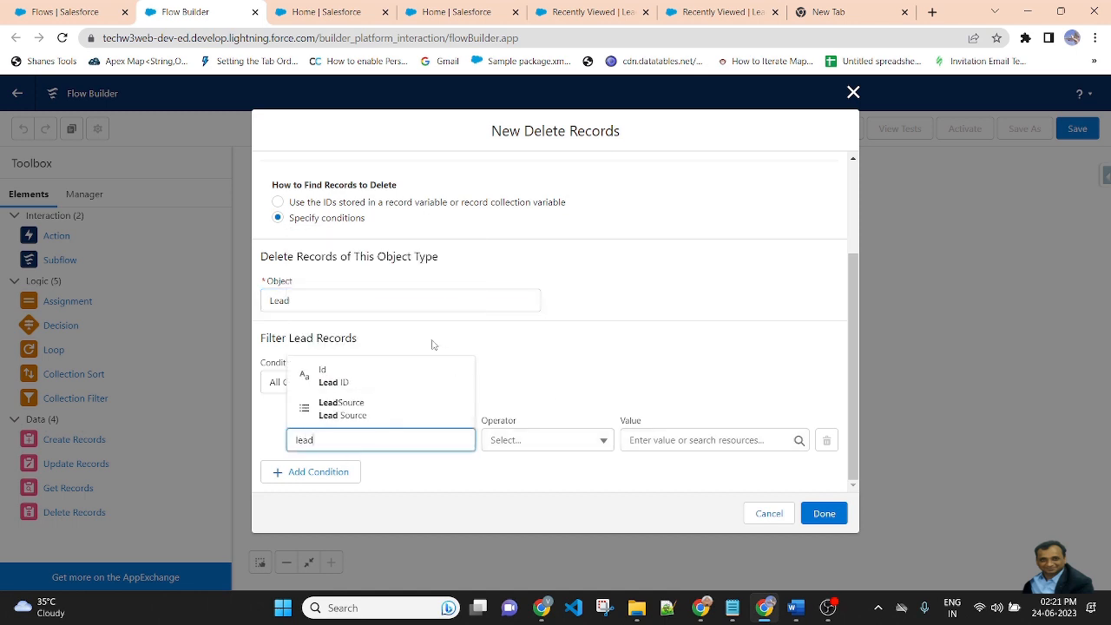
left_click(379, 374)
left_click(688, 441)
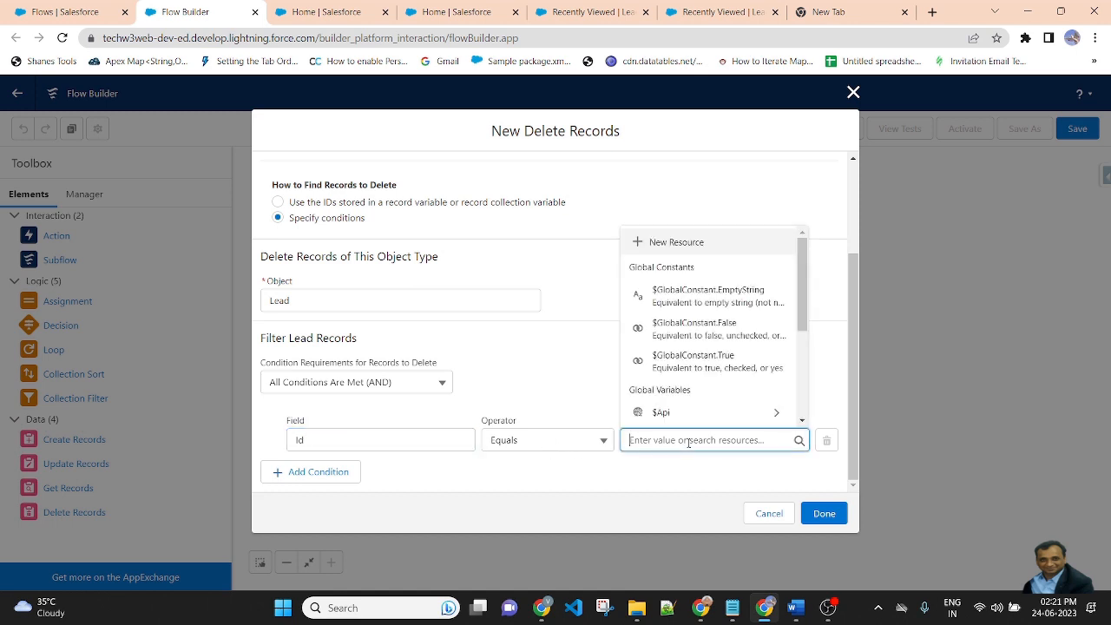
type("$re")
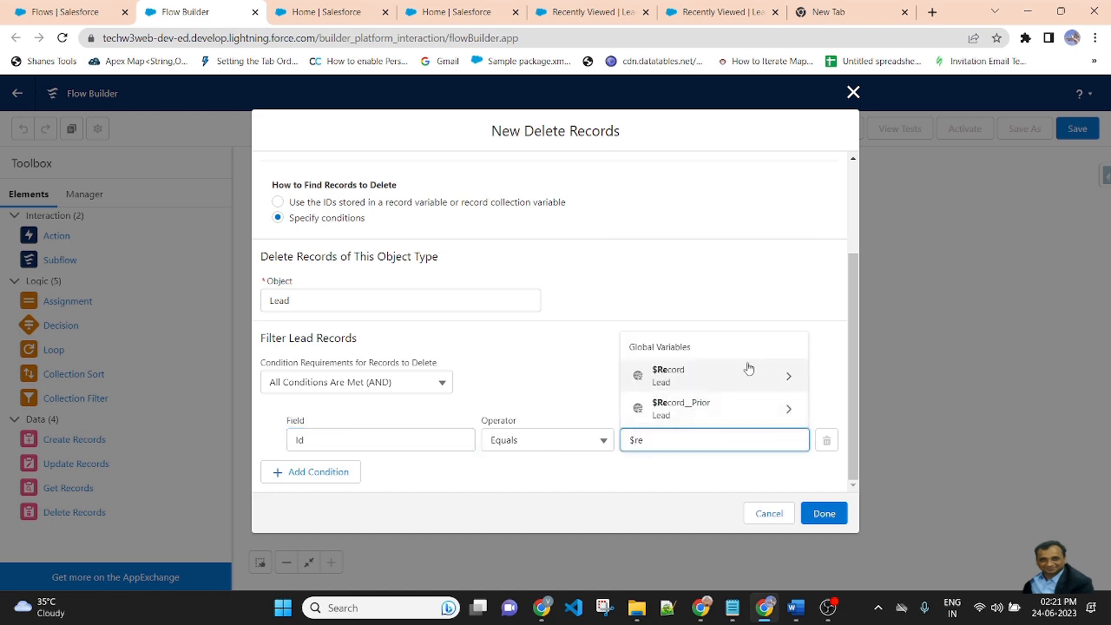
left_click(753, 382)
type("lead")
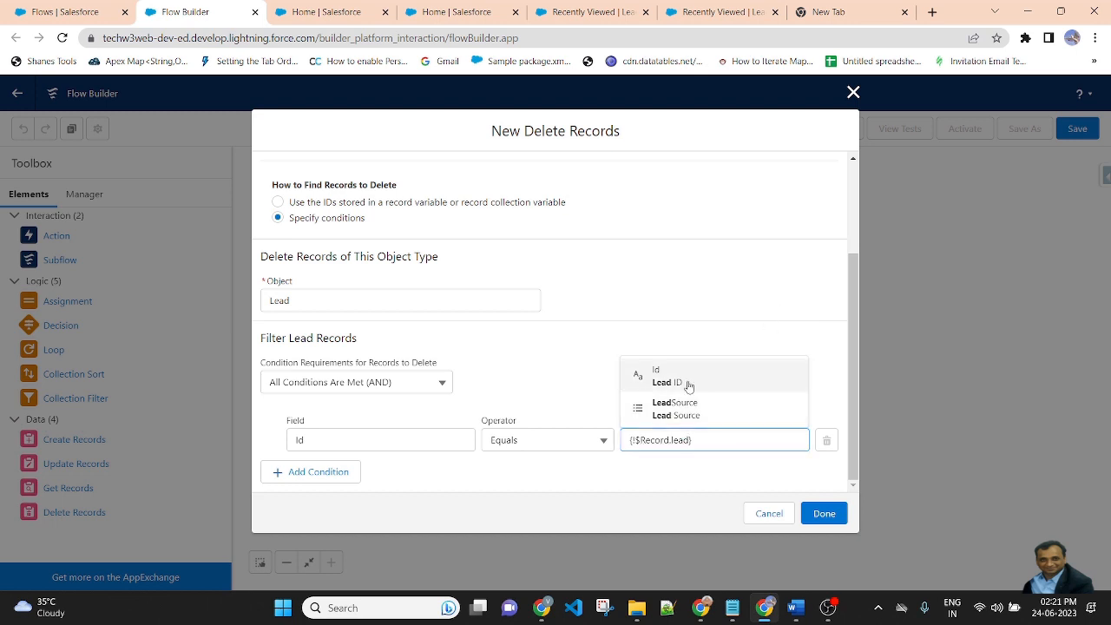
left_click(656, 376)
left_click(628, 363)
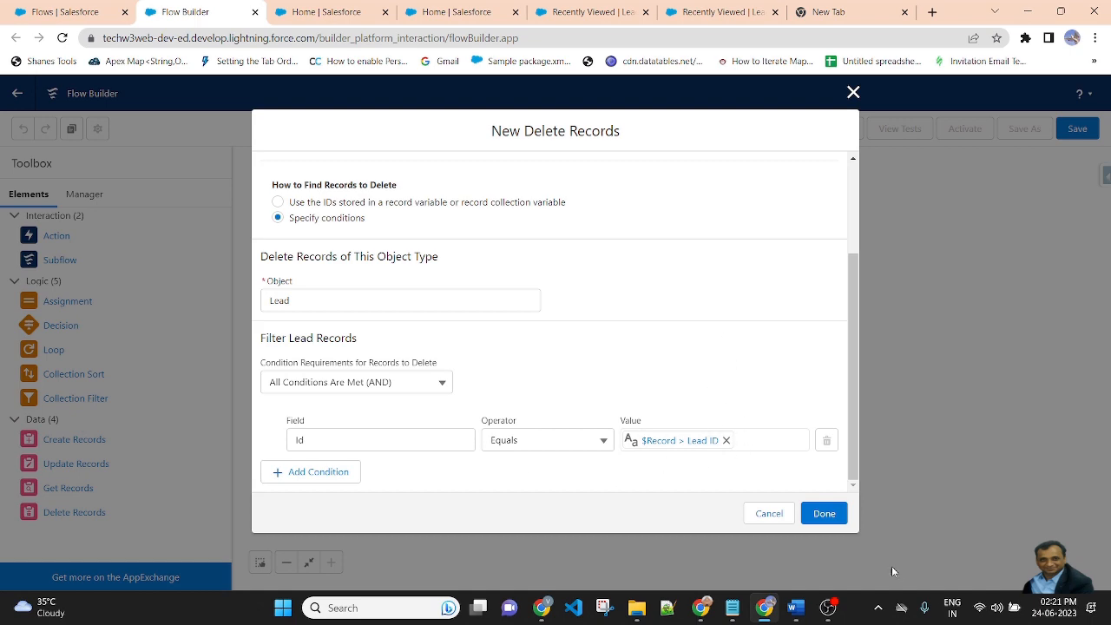
left_click(825, 515)
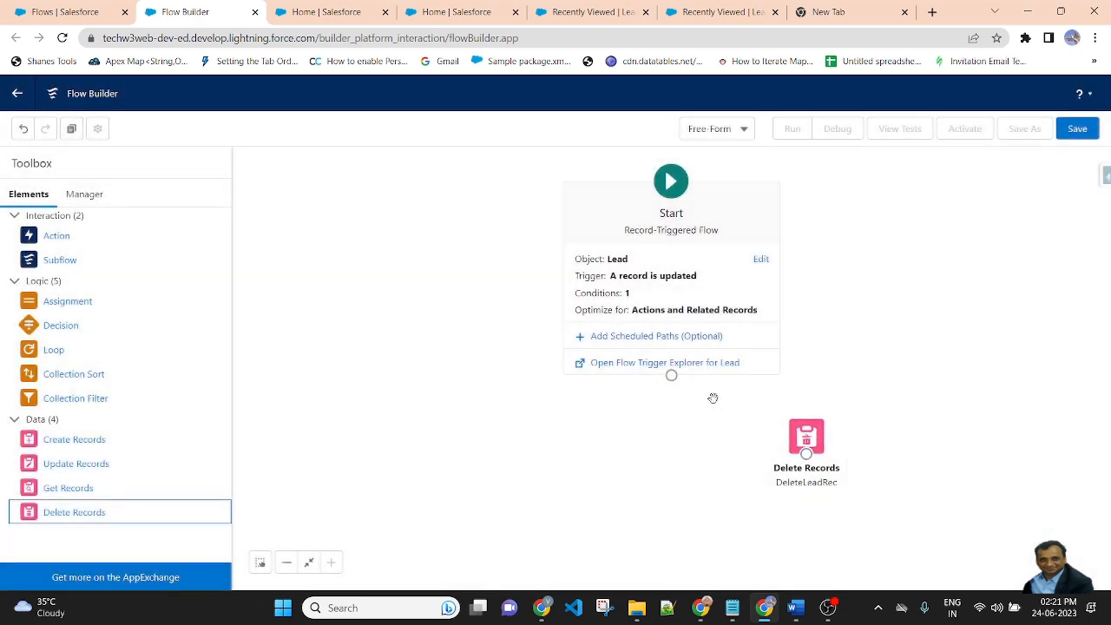
left_click_drag(671, 375, 713, 472)
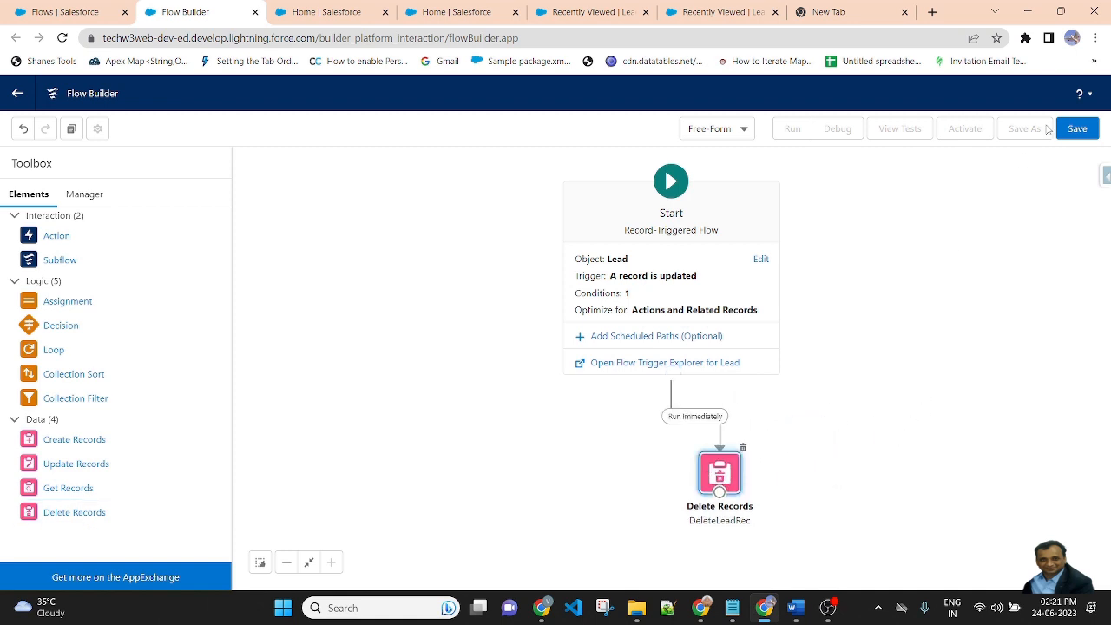
- Save the flow with the label and API name DeleteLeadRecord, and activate it
left_click(1077, 129)
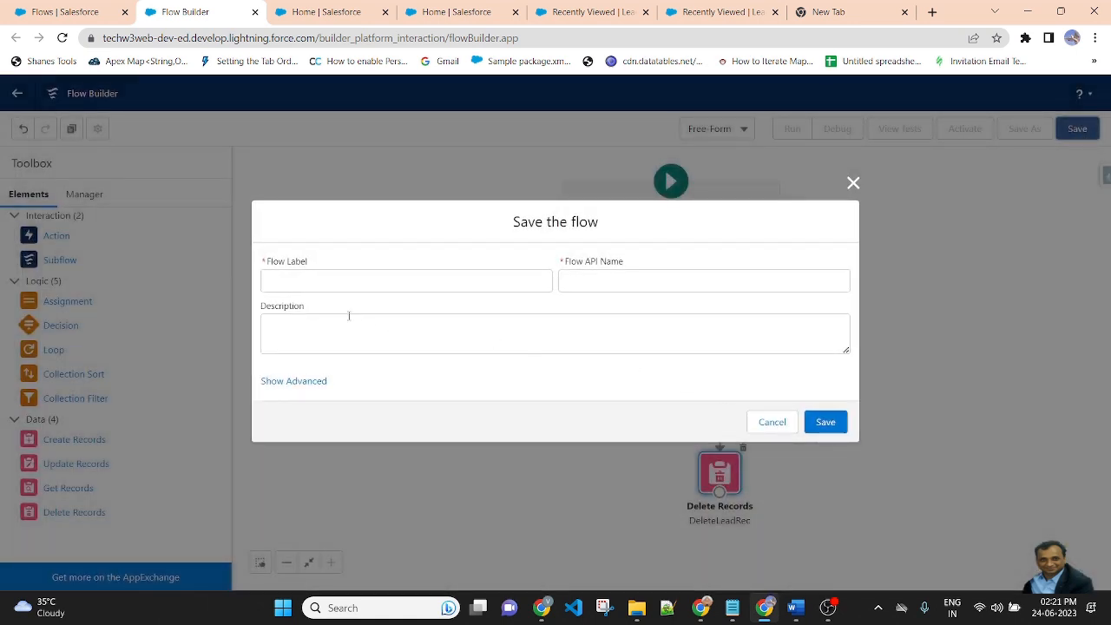
left_click(362, 279)
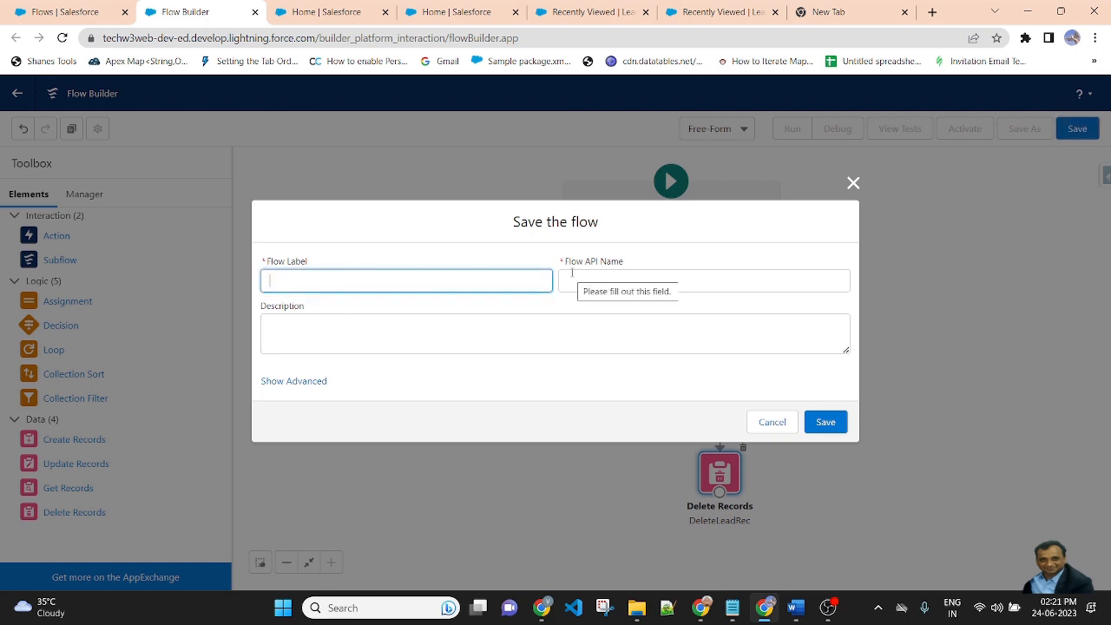
type("De")
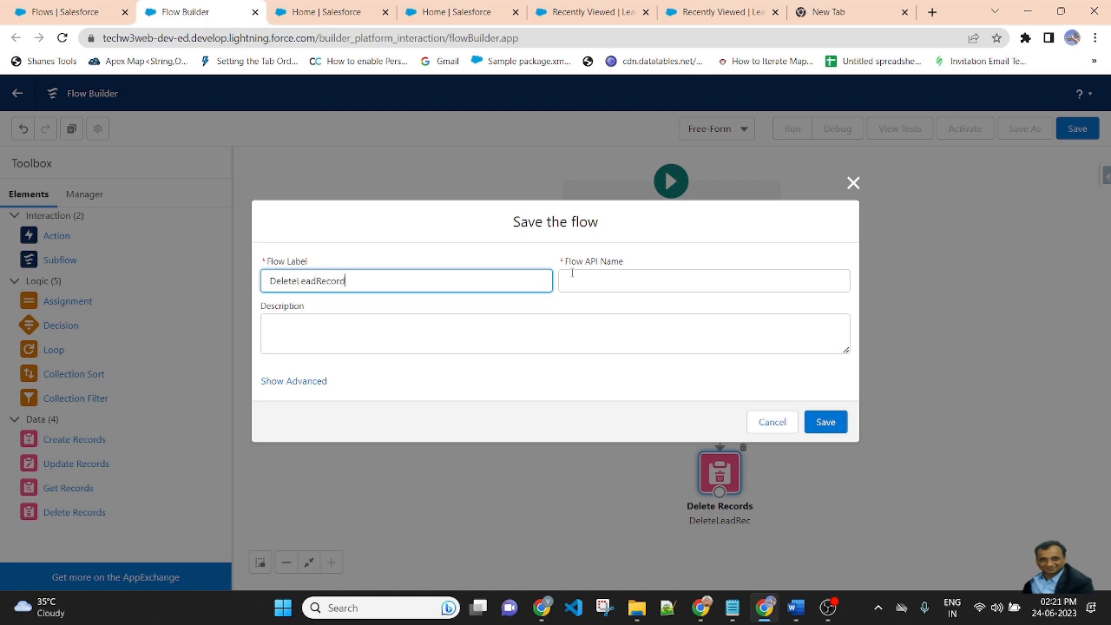
type("leteLeadRecord")
left_click(475, 250)
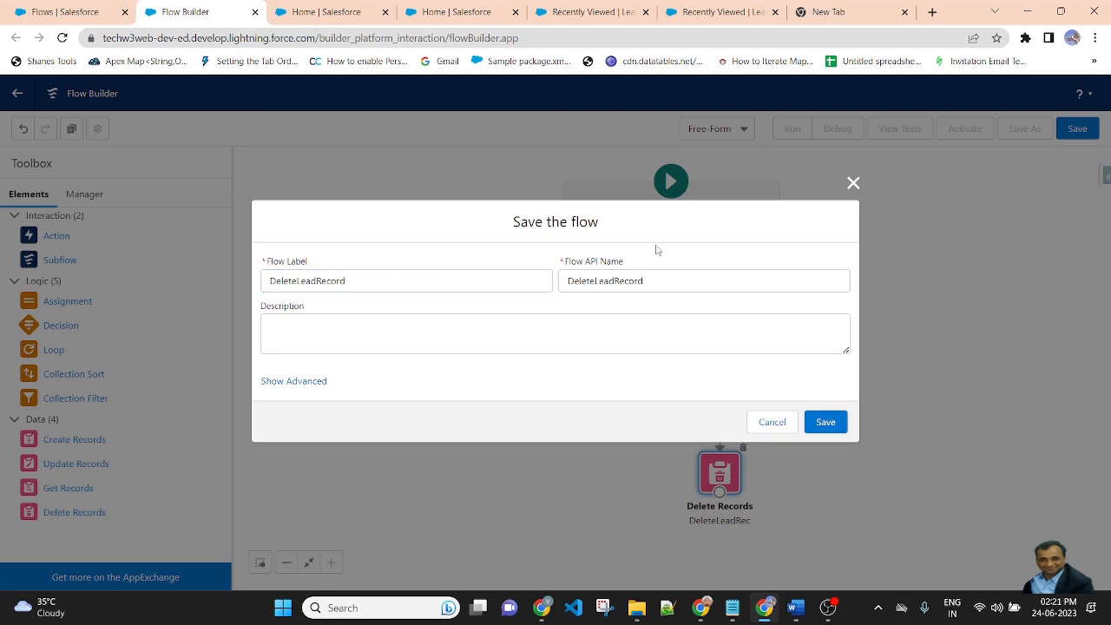
left_click(832, 422)
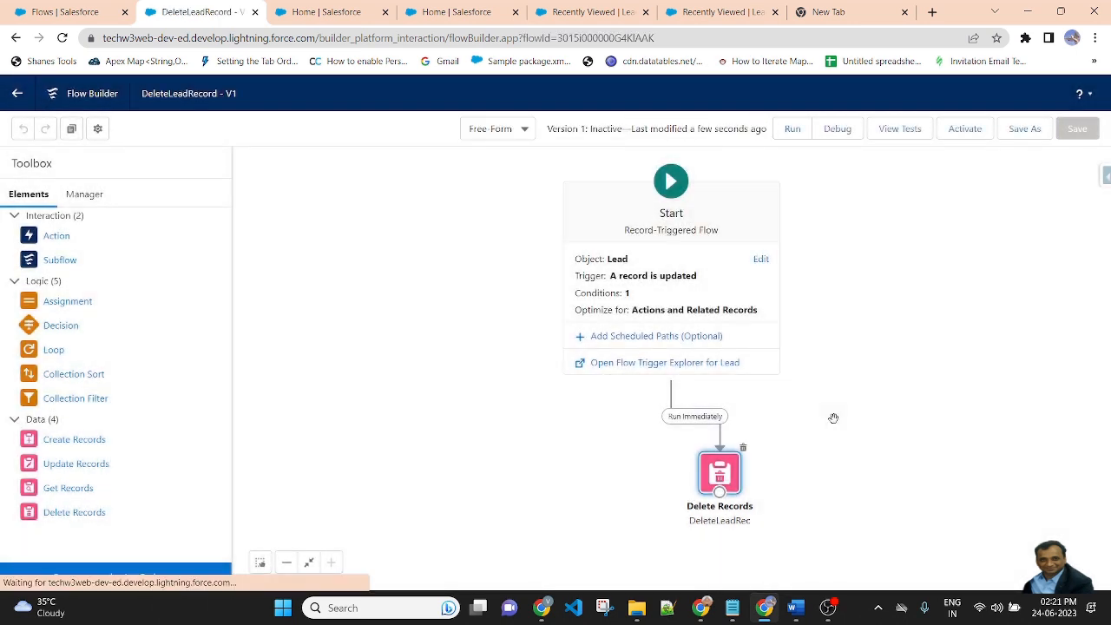
left_click(964, 129)
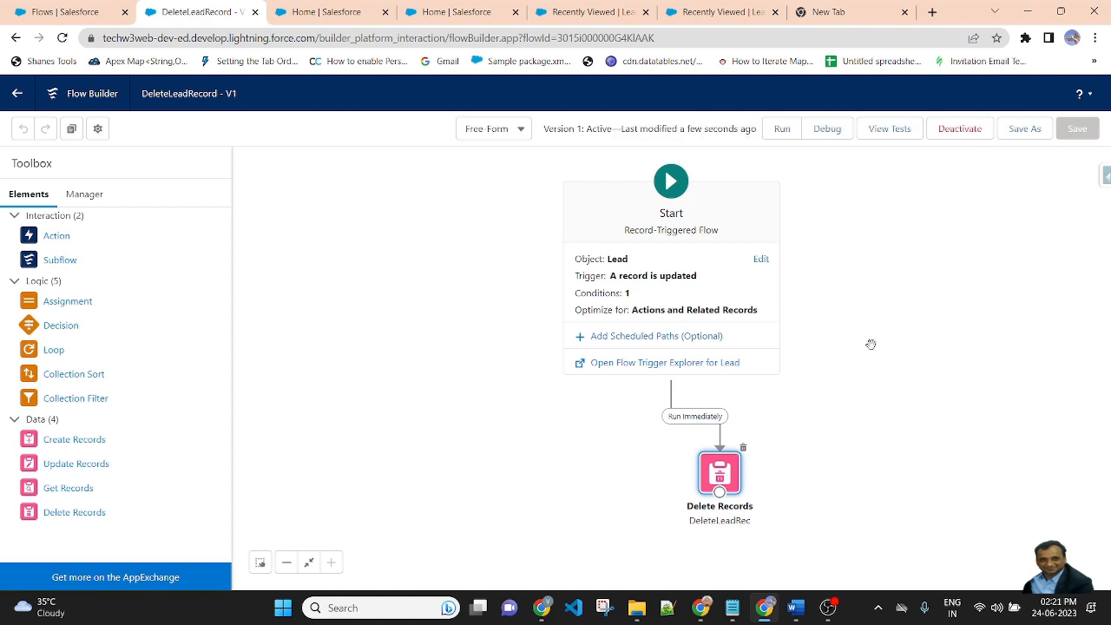
- Open the lead record of the company techw3web from the Sales app's recently viewed leads
left_click(457, 9)
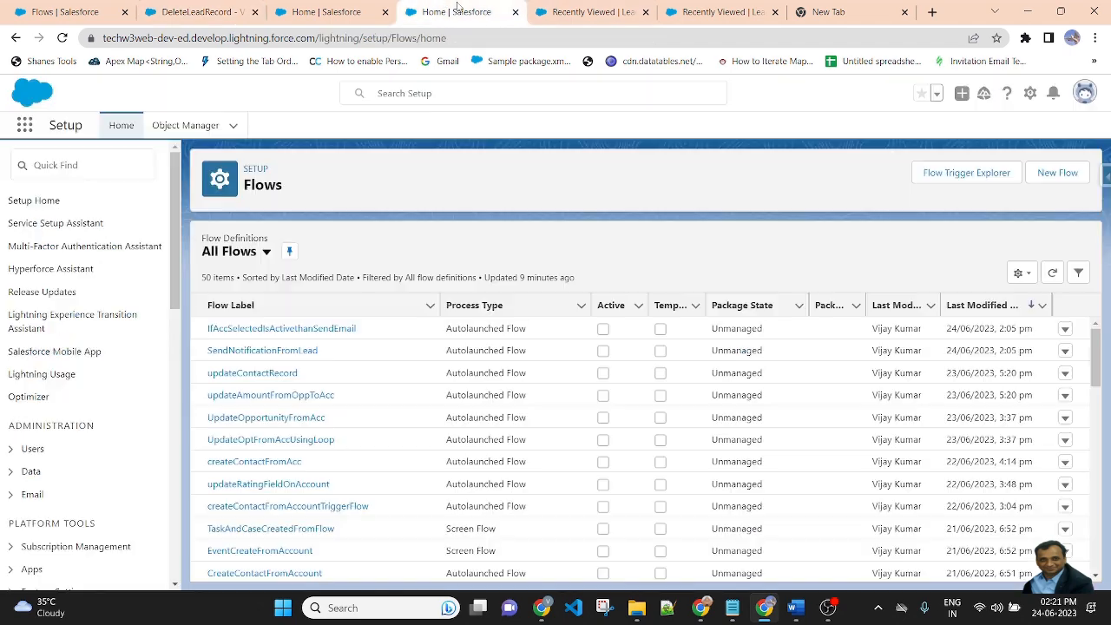
left_click(591, 11)
left_click(406, 129)
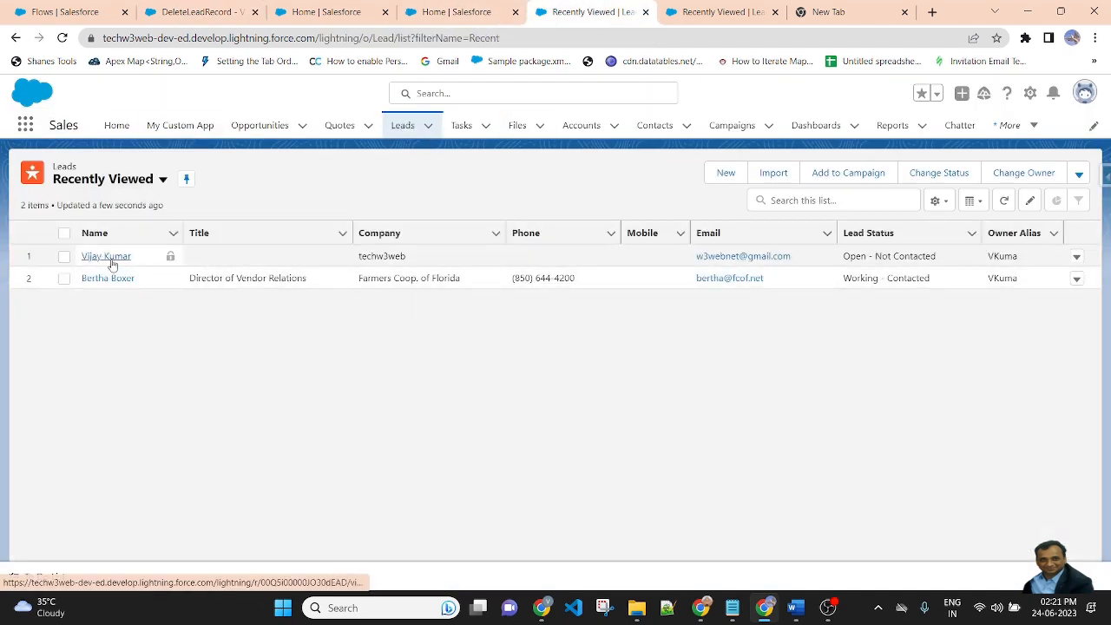
left_click(109, 257)
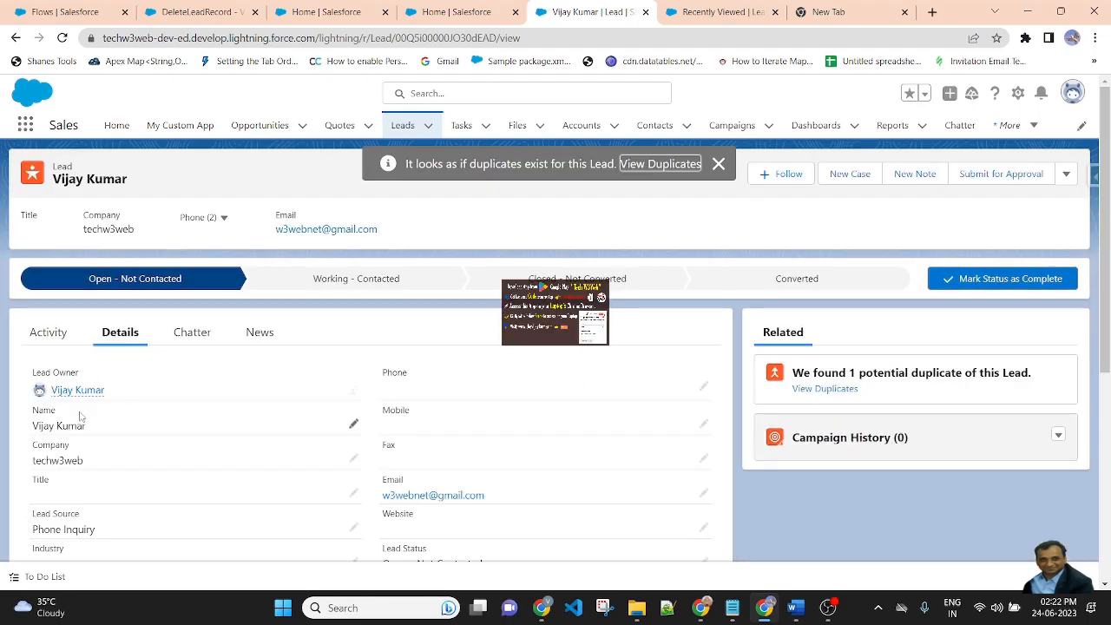
scroll(534, 447, "down", 1)
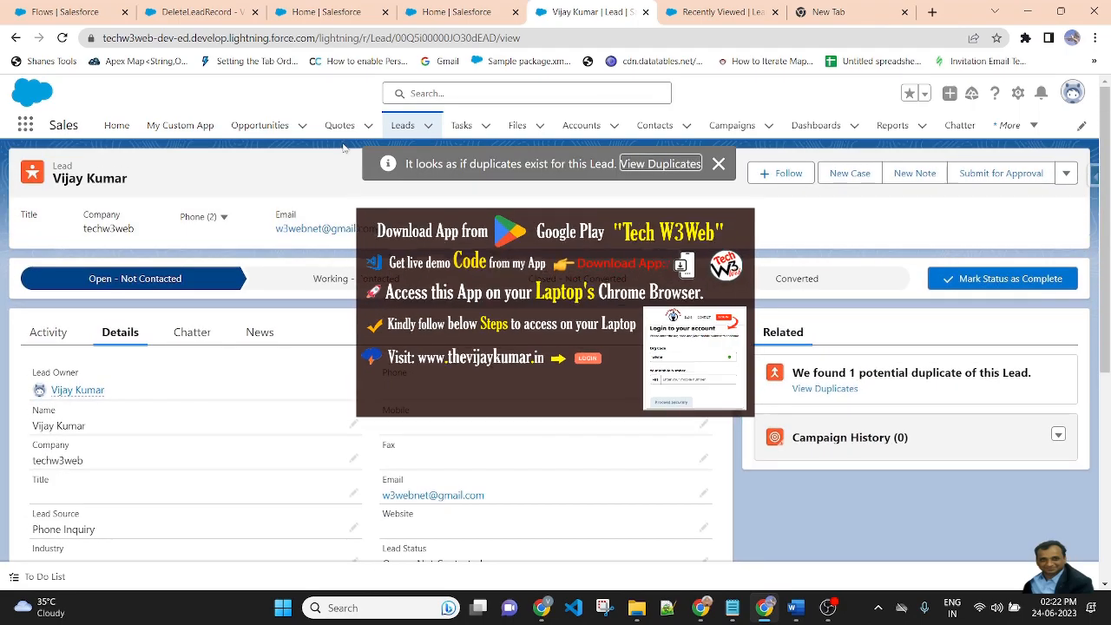
- Close the second Recently Viewed leads page and duplicate the open lead record's browser tab
left_click(747, 13)
left_click(775, 12)
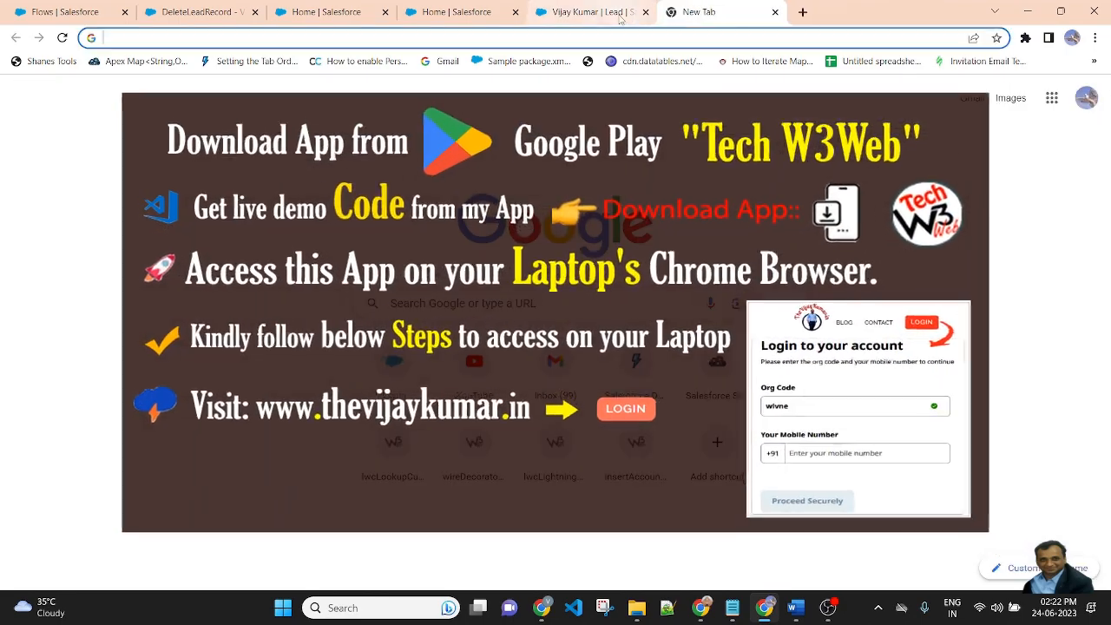
left_click(590, 13)
right_click(591, 12)
left_click(625, 120)
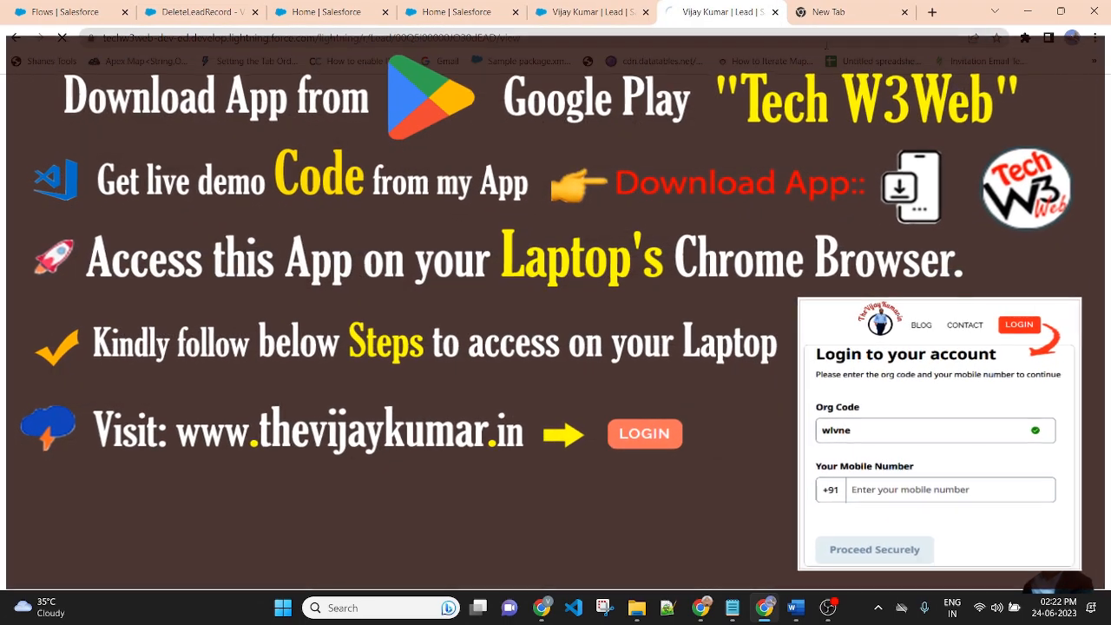